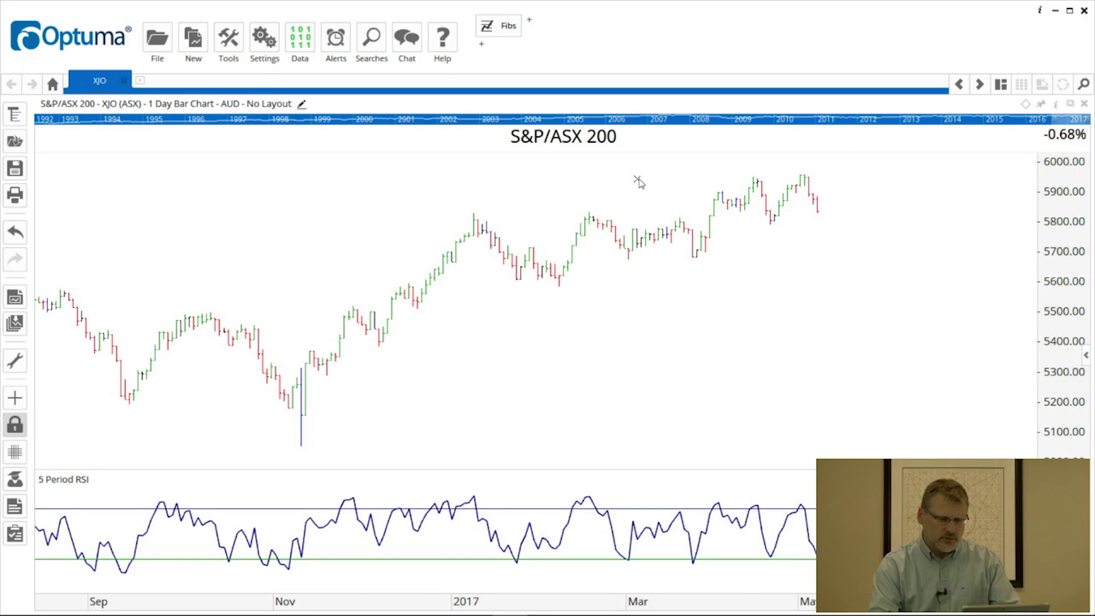
- Add a price alert to the XJO chart and move its line up to 5,958.87
{"action": "right_click", "coordinate": [639, 183]}
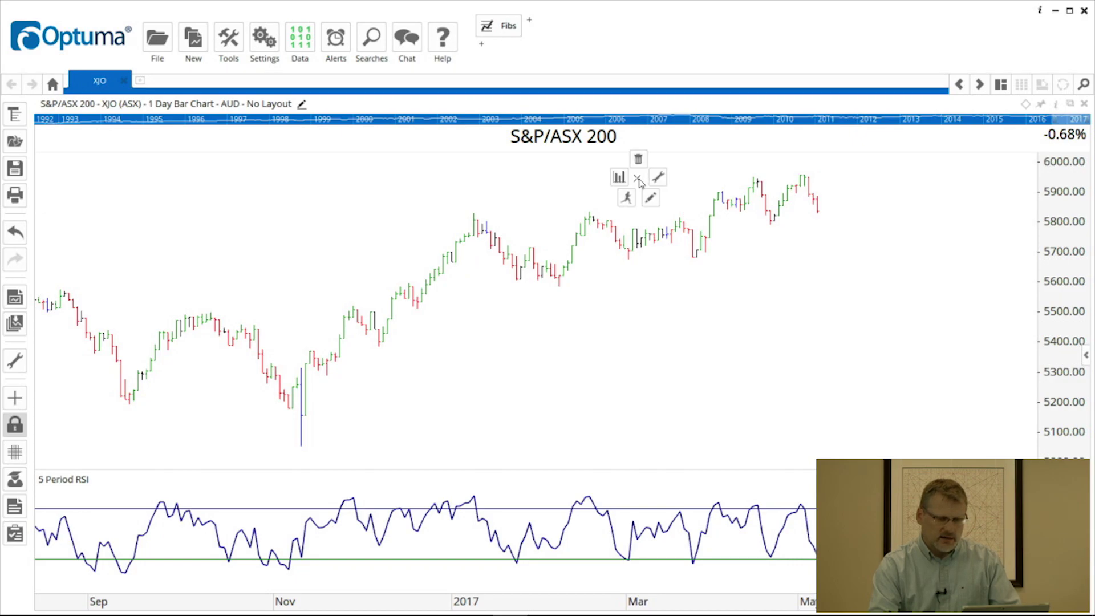
{"action": "mouse_move", "coordinate": [629, 199]}
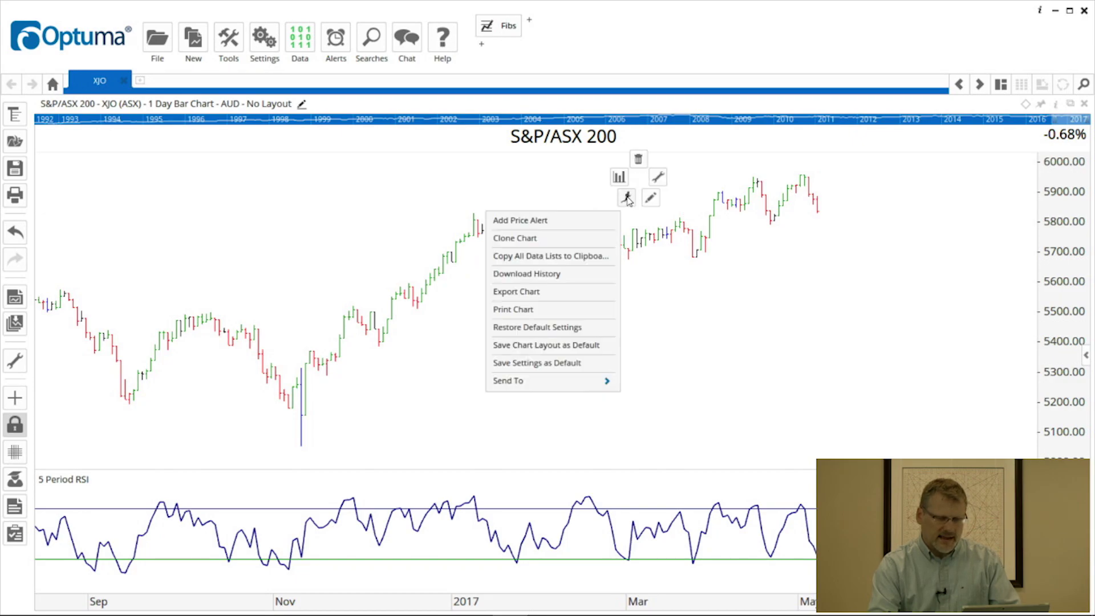
{"action": "left_click", "coordinate": [531, 221]}
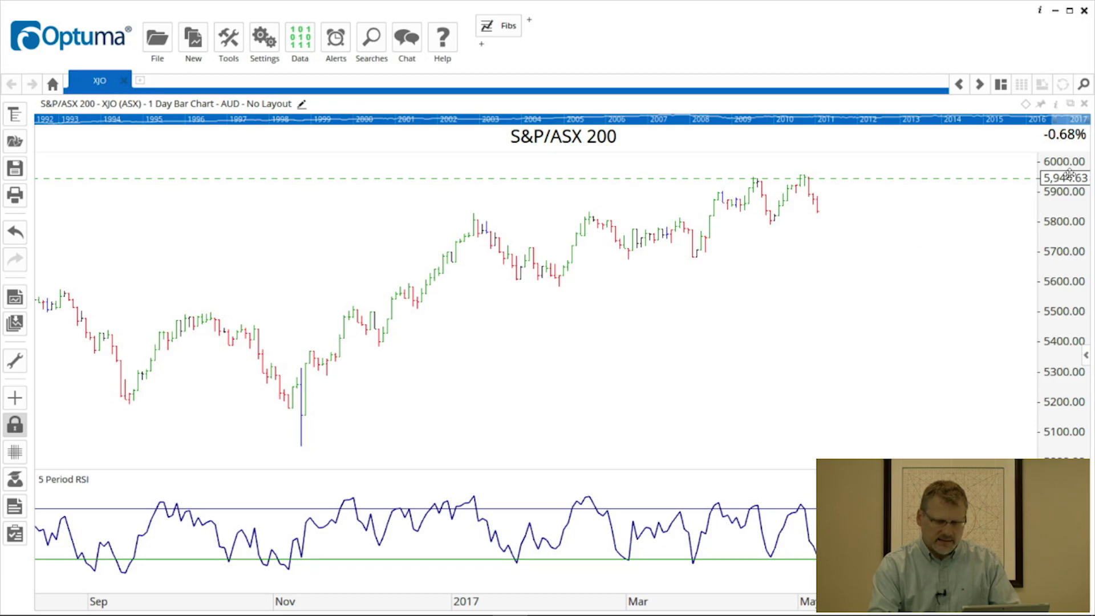
{"action": "mouse_move", "coordinate": [1068, 176]}
{"action": "left_mouse_down"}
{"action": "mouse_move", "coordinate": [1052, 181]}
{"action": "mouse_move", "coordinate": [1055, 195]}
{"action": "mouse_move", "coordinate": [1061, 179]}
{"action": "left_mouse_up"}
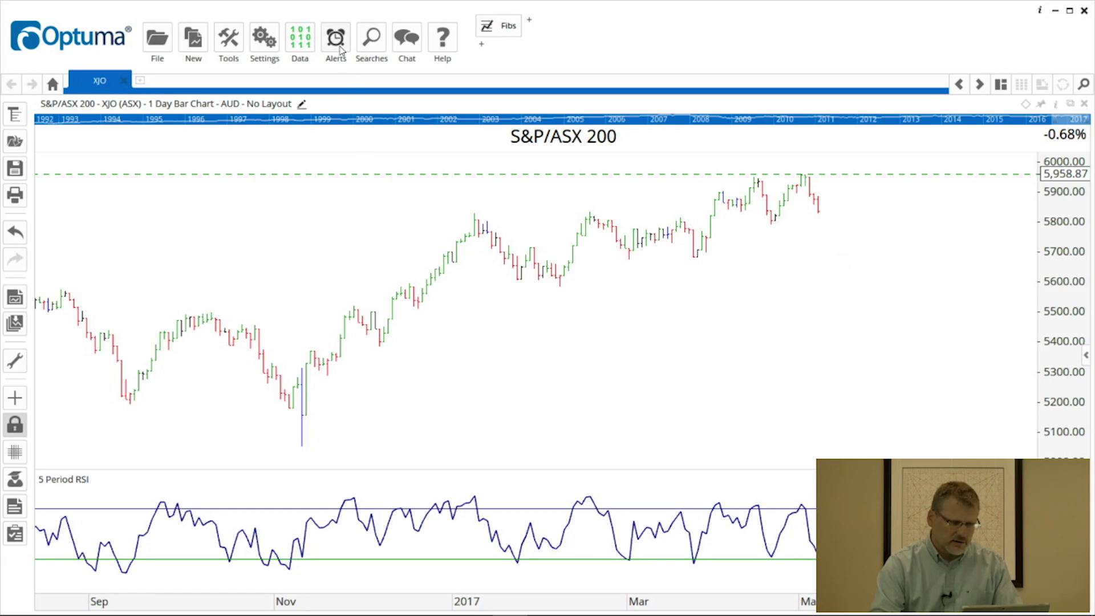
- Open the alerts list and keep the XJO alert on Close and Crosses Above
{"action": "left_click", "coordinate": [341, 50]}
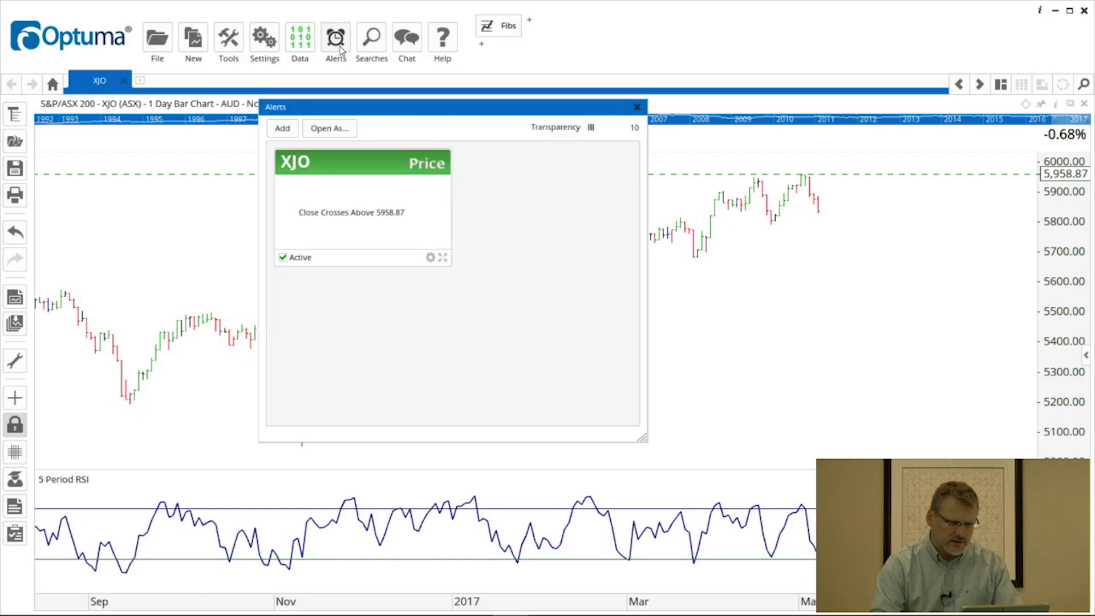
{"action": "mouse_move", "coordinate": [379, 239]}
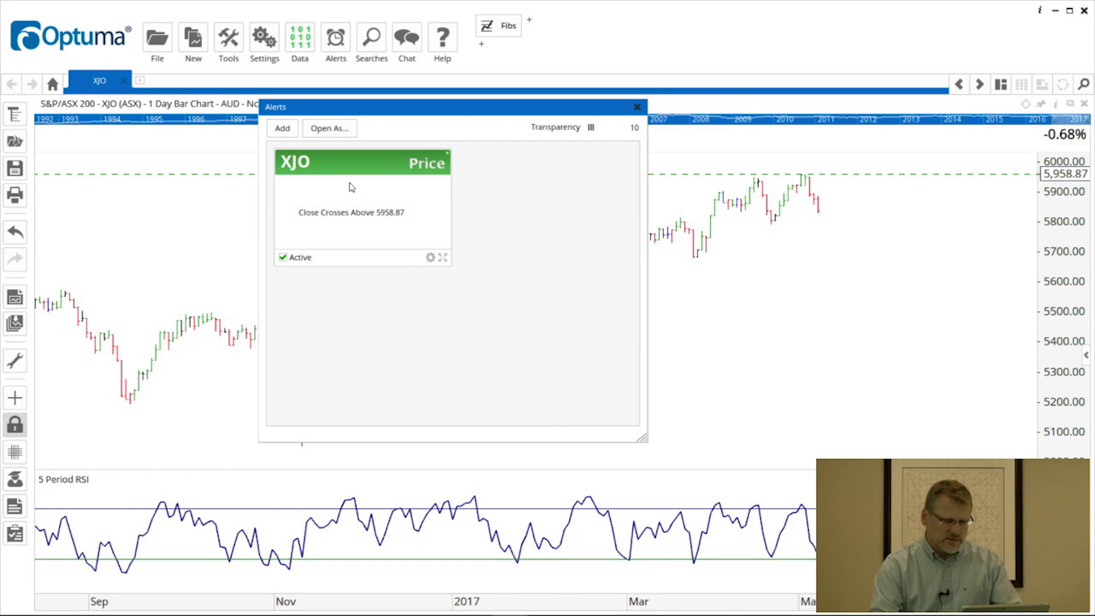
{"action": "left_click", "coordinate": [308, 213]}
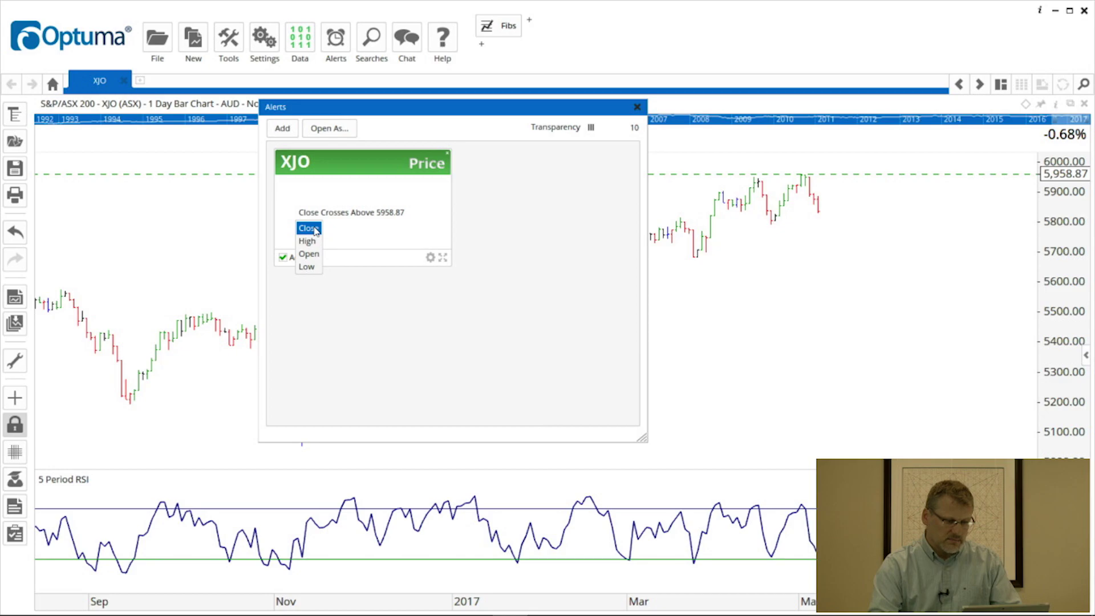
{"action": "left_click", "coordinate": [335, 228]}
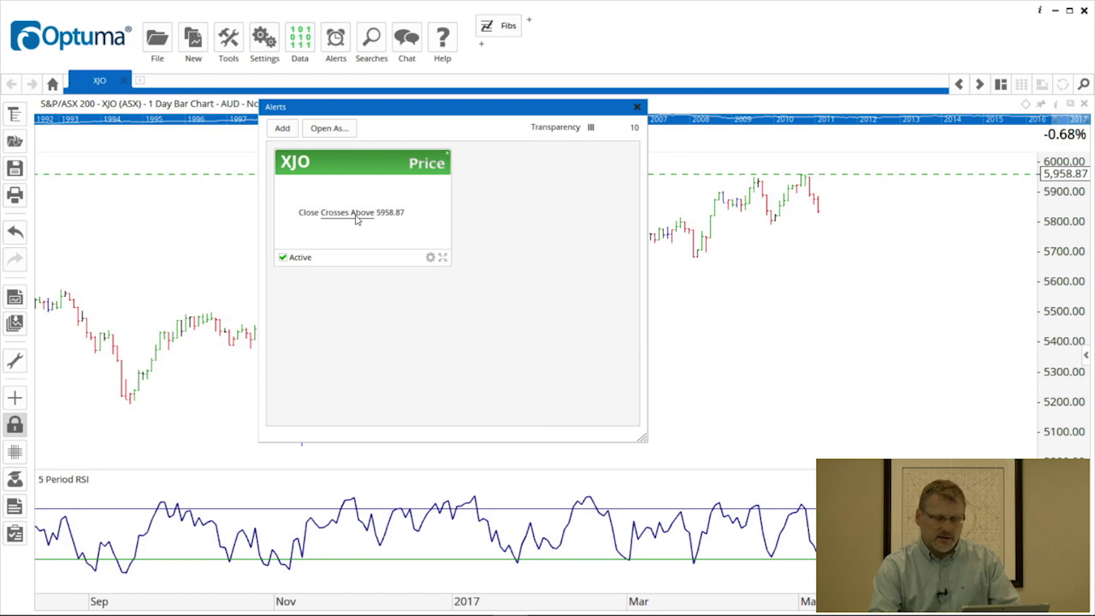
{"action": "left_click", "coordinate": [358, 217]}
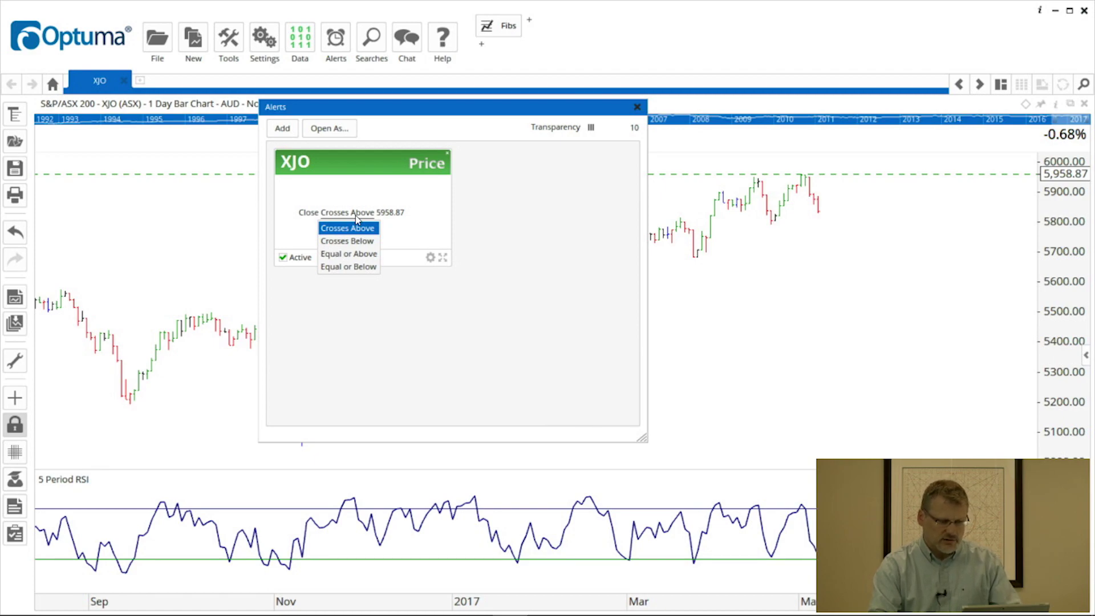
{"action": "left_click", "coordinate": [409, 225]}
- Confirm the 5958.87 trigger price and make the XJO alert inactive
{"action": "left_click", "coordinate": [394, 216]}
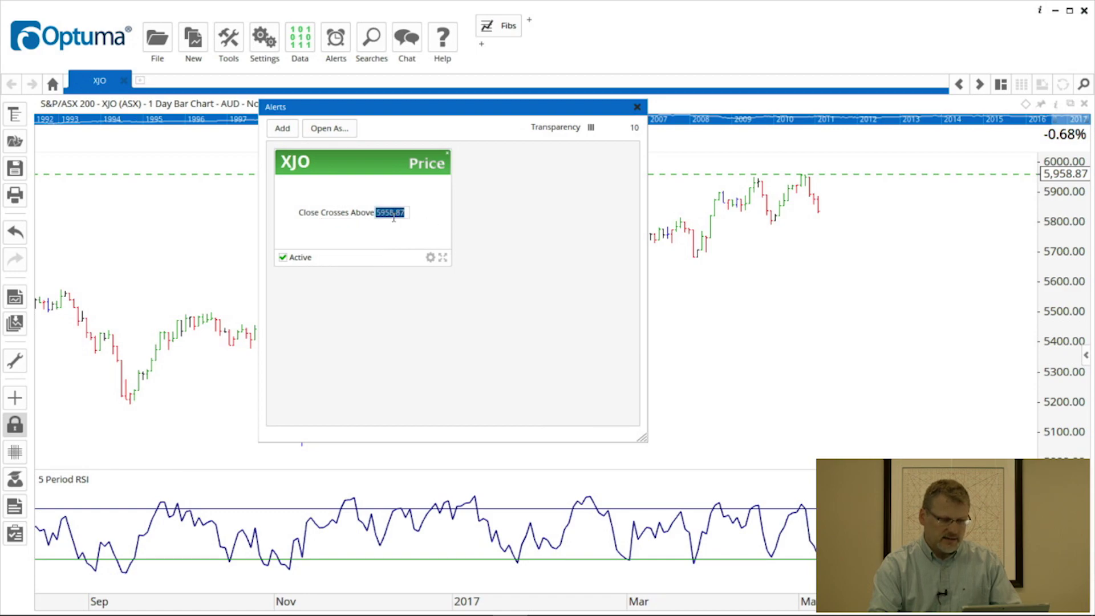
{"action": "key", "text": "Return"}
{"action": "left_click", "coordinate": [283, 257]}
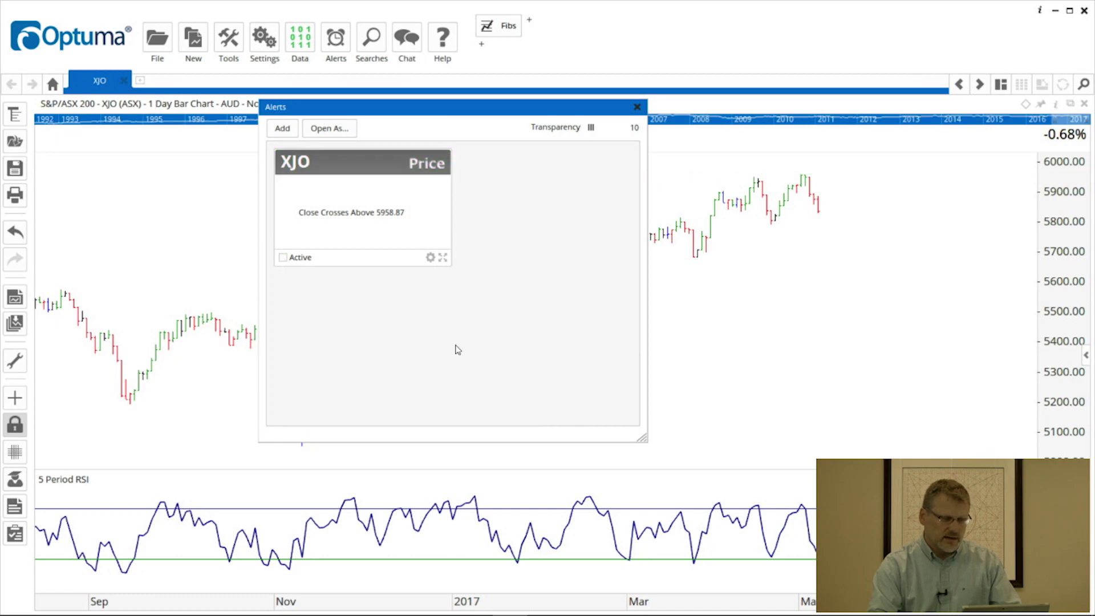
- Make the XJO alert active again and save its name, reminder and expiry settings unchanged
{"action": "left_click", "coordinate": [283, 258]}
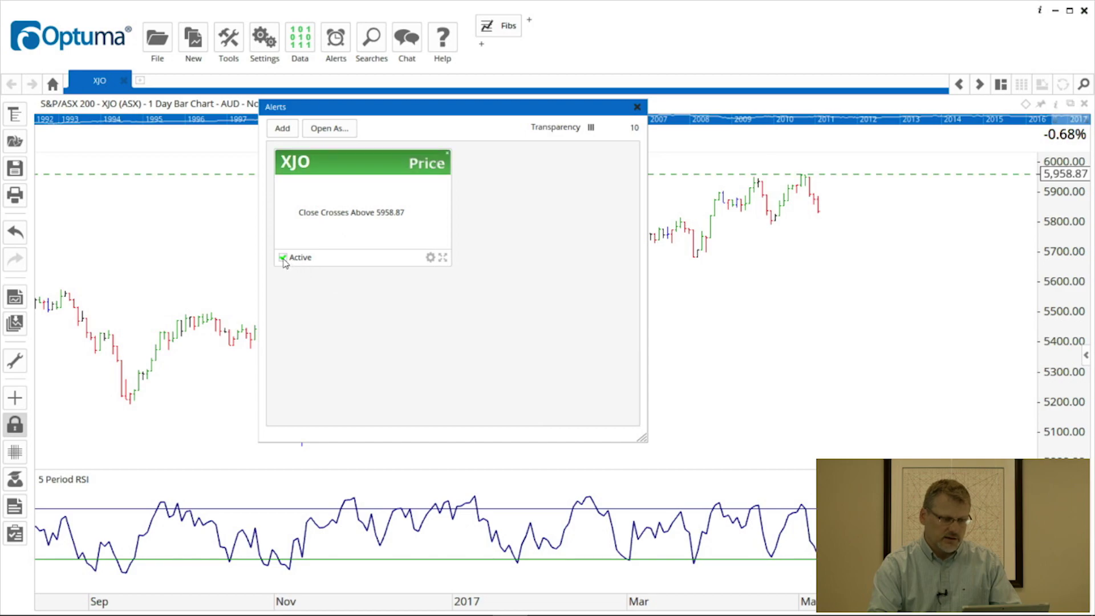
{"action": "left_click", "coordinate": [431, 258]}
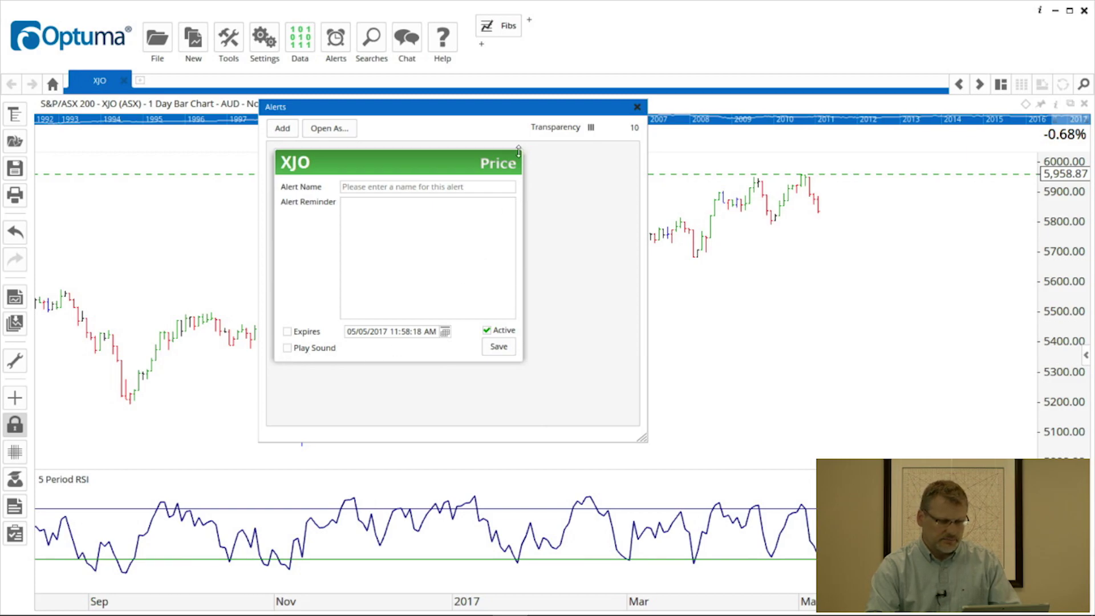
{"action": "left_click", "coordinate": [499, 347]}
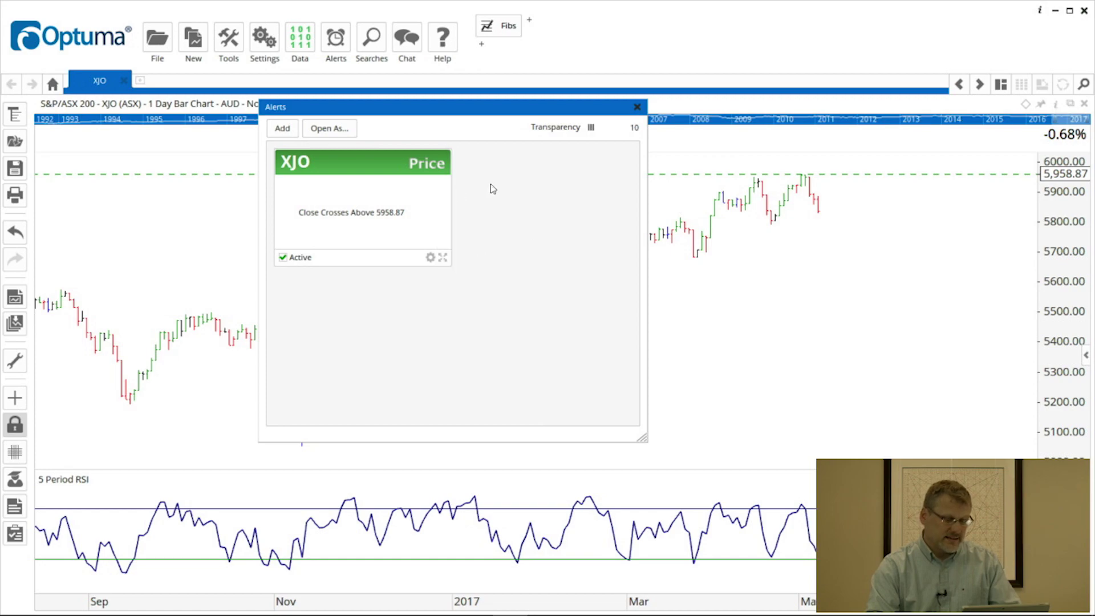
{"action": "mouse_move", "coordinate": [448, 155]}
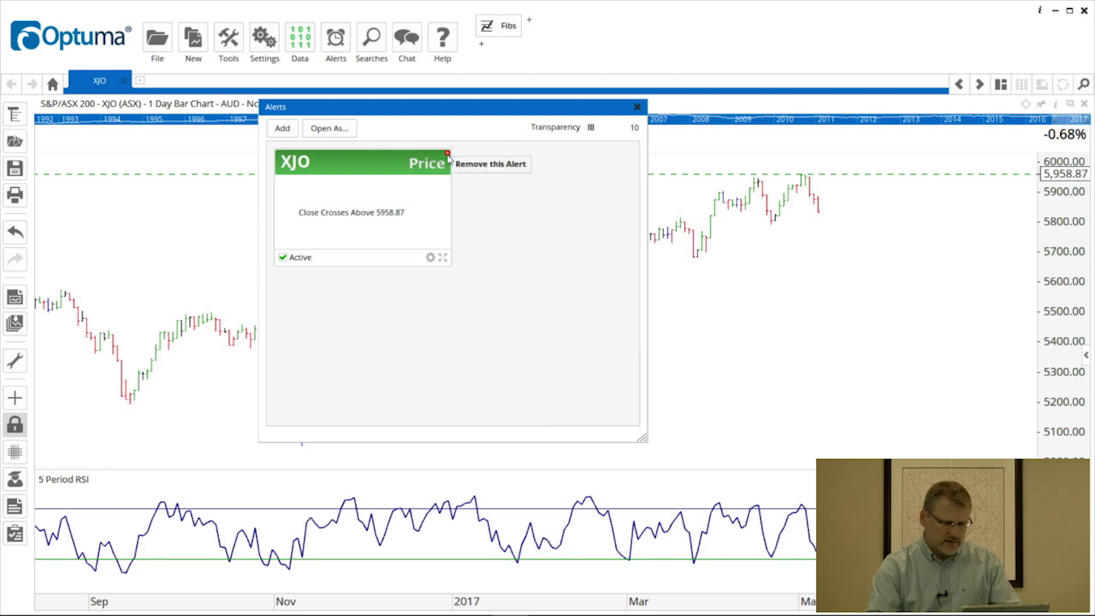
- Delete the XJO price alert and draw a Fibonacci retracement from 5,052.100 to 5,956.400
{"action": "left_click", "coordinate": [448, 157]}
{"action": "left_click", "coordinate": [638, 107]}
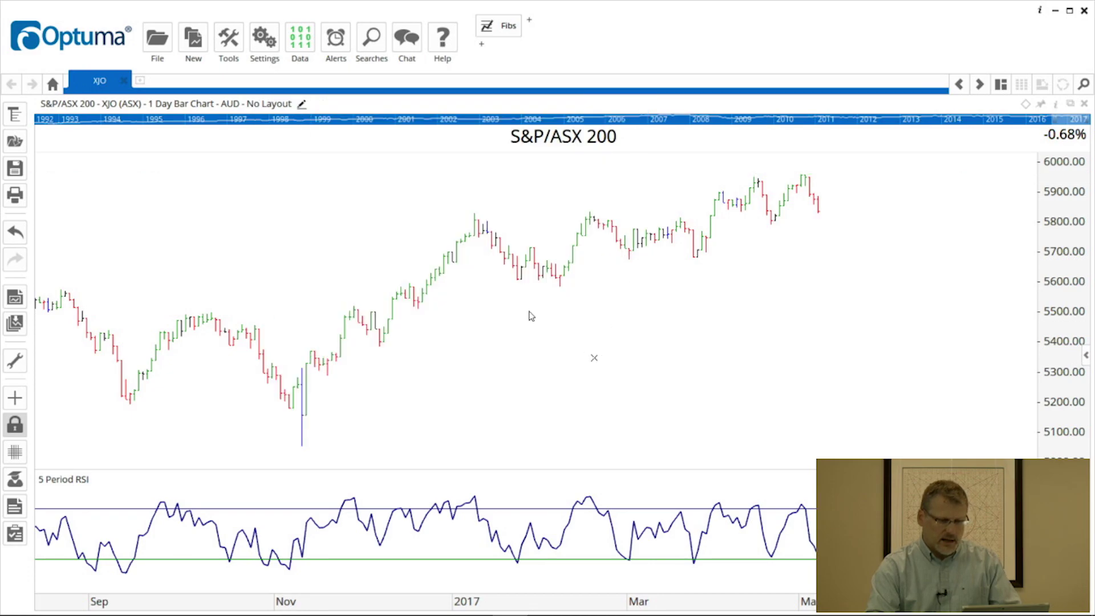
{"action": "left_click", "coordinate": [504, 31]}
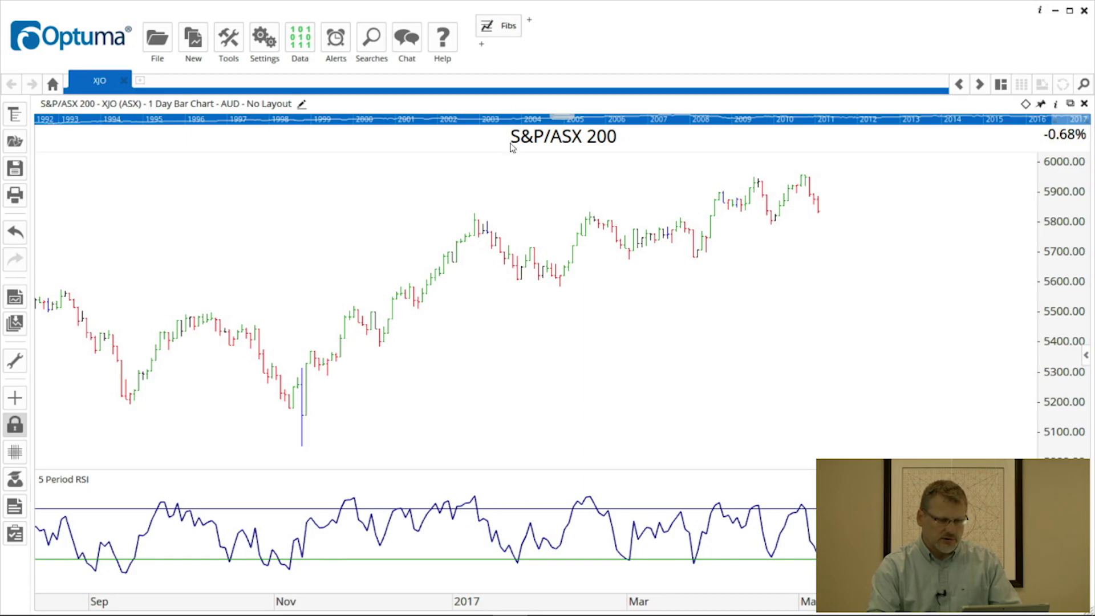
{"action": "left_click", "coordinate": [302, 445]}
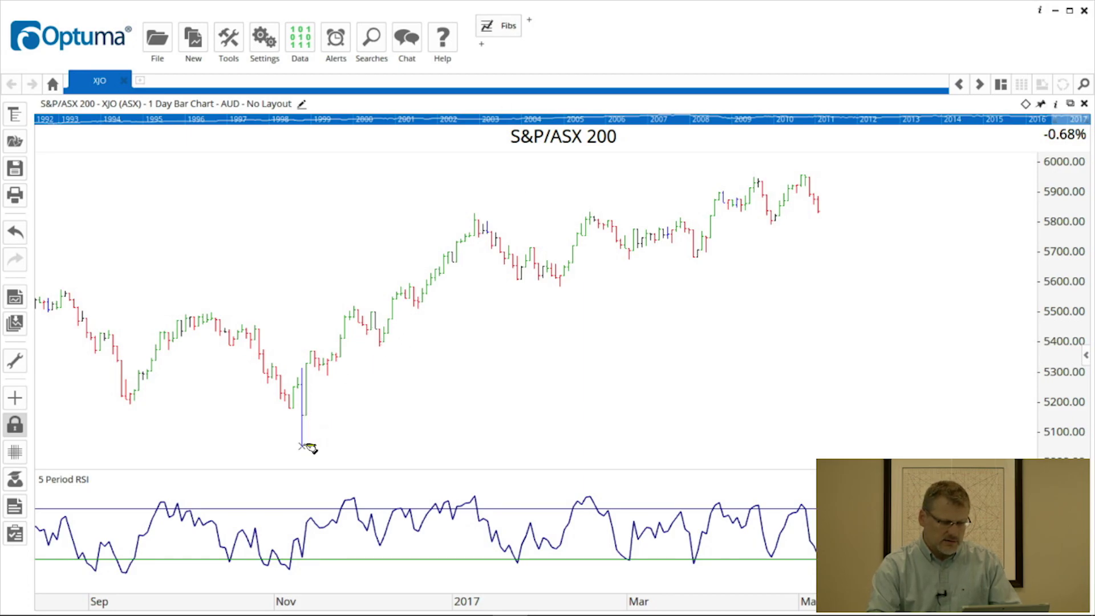
{"action": "left_click", "coordinate": [808, 176]}
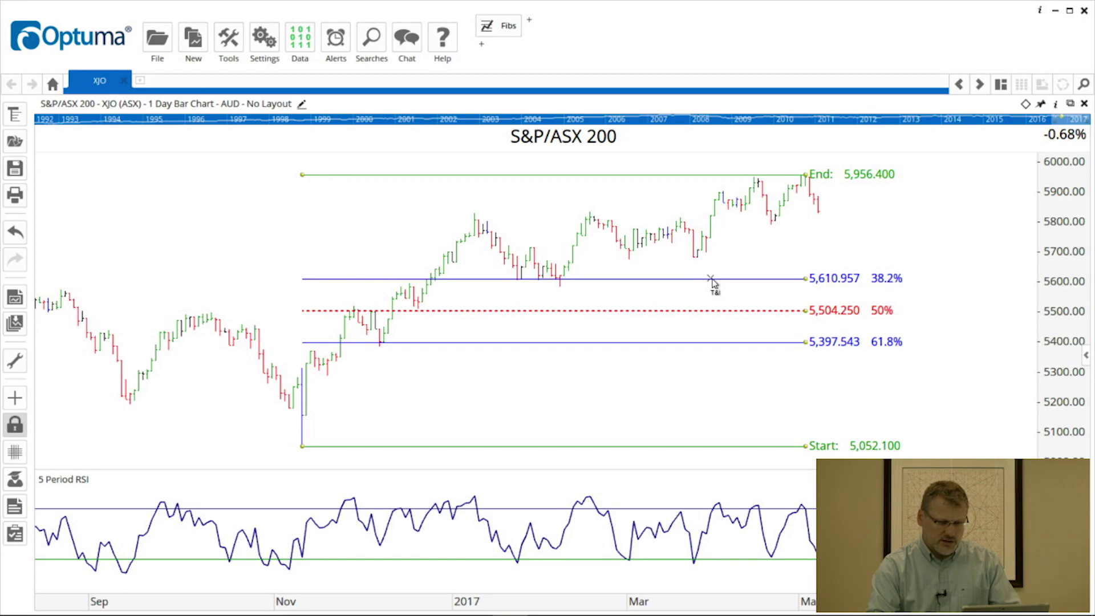
- Add a 'Close Crosses Below 5610.96' price alert on the 38.2% Fibonacci line and verify it
{"action": "left_click", "coordinate": [712, 279]}
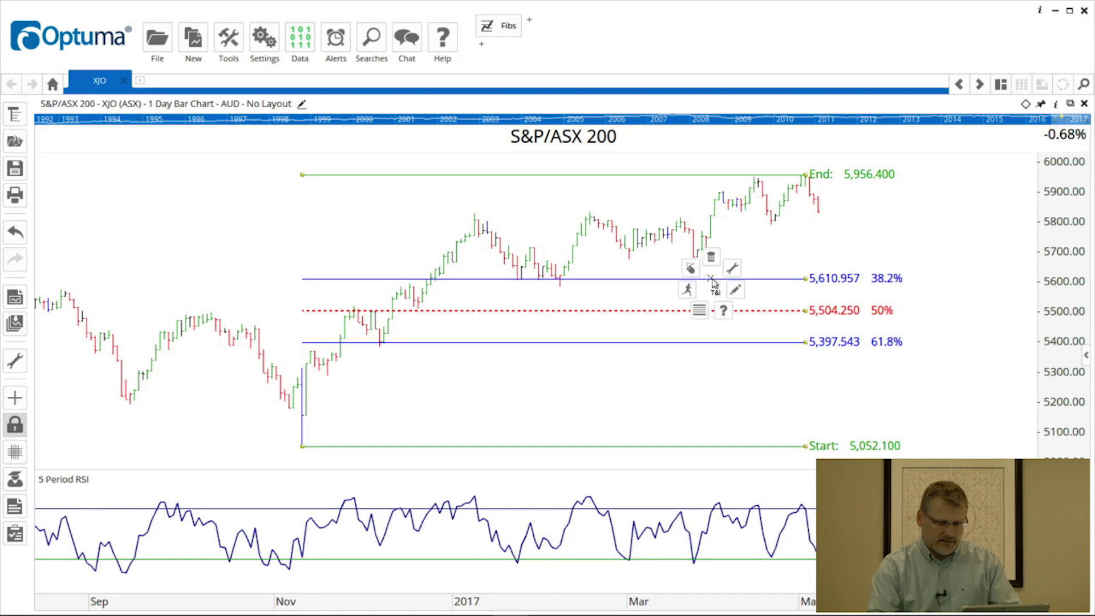
{"action": "left_click", "coordinate": [689, 290]}
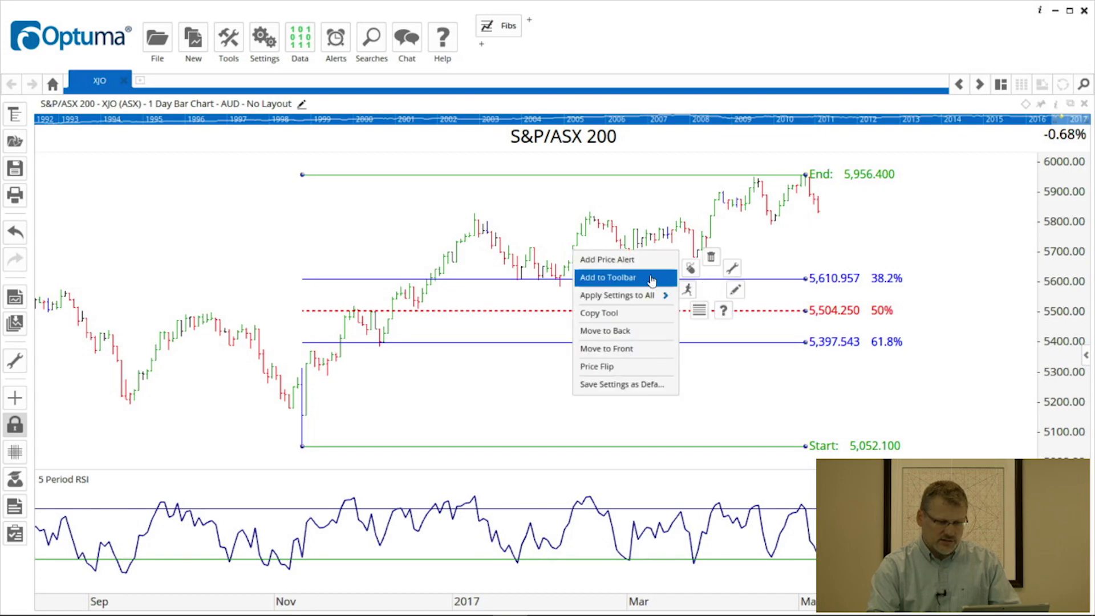
{"action": "left_click", "coordinate": [611, 266]}
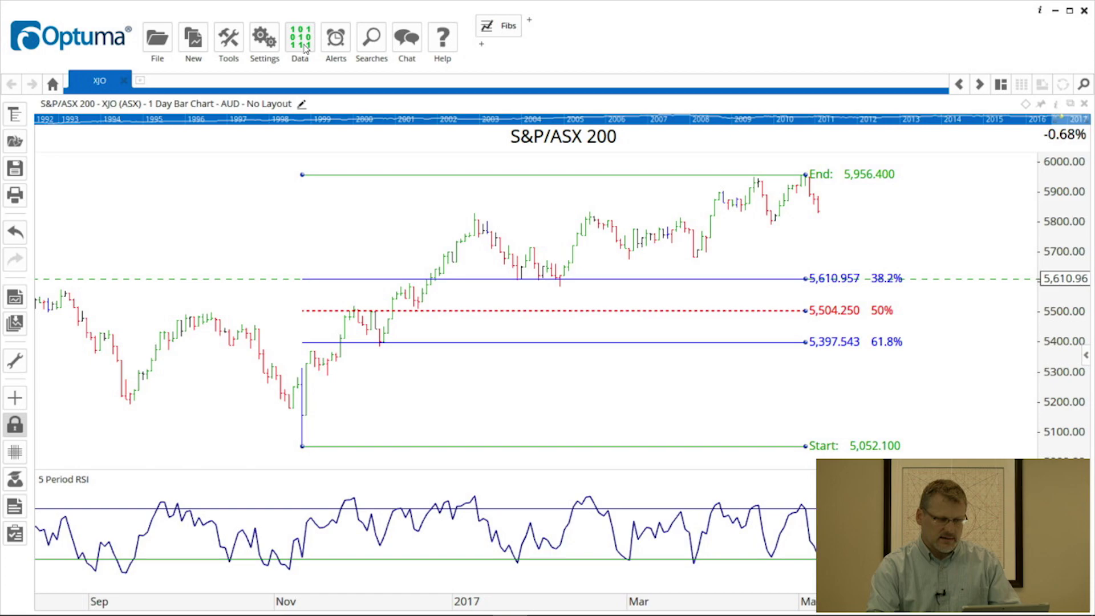
{"action": "left_click", "coordinate": [335, 39]}
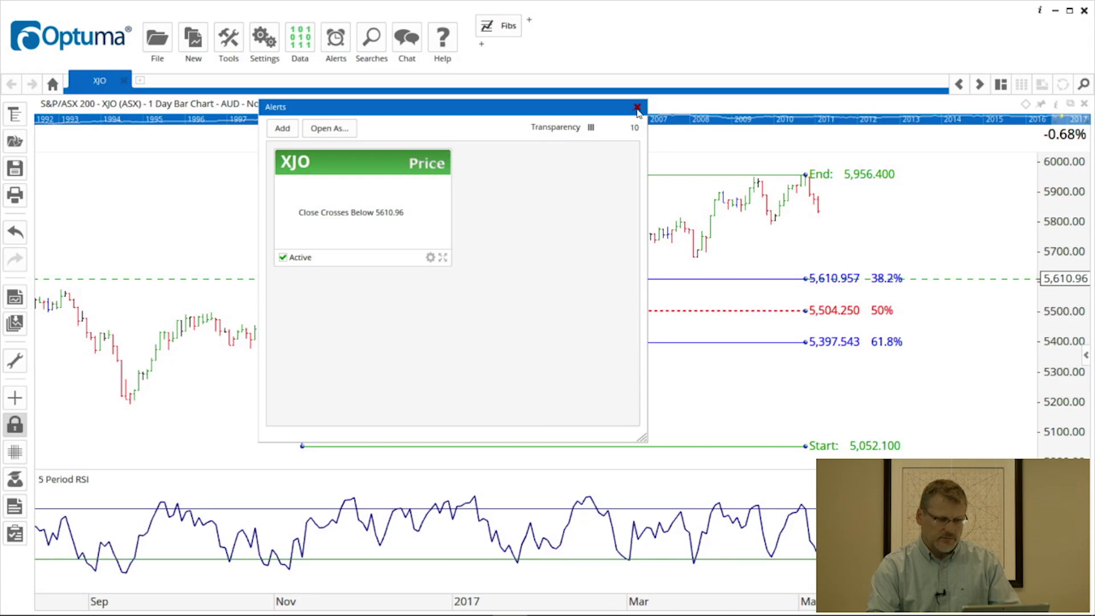
{"action": "left_click", "coordinate": [638, 108]}
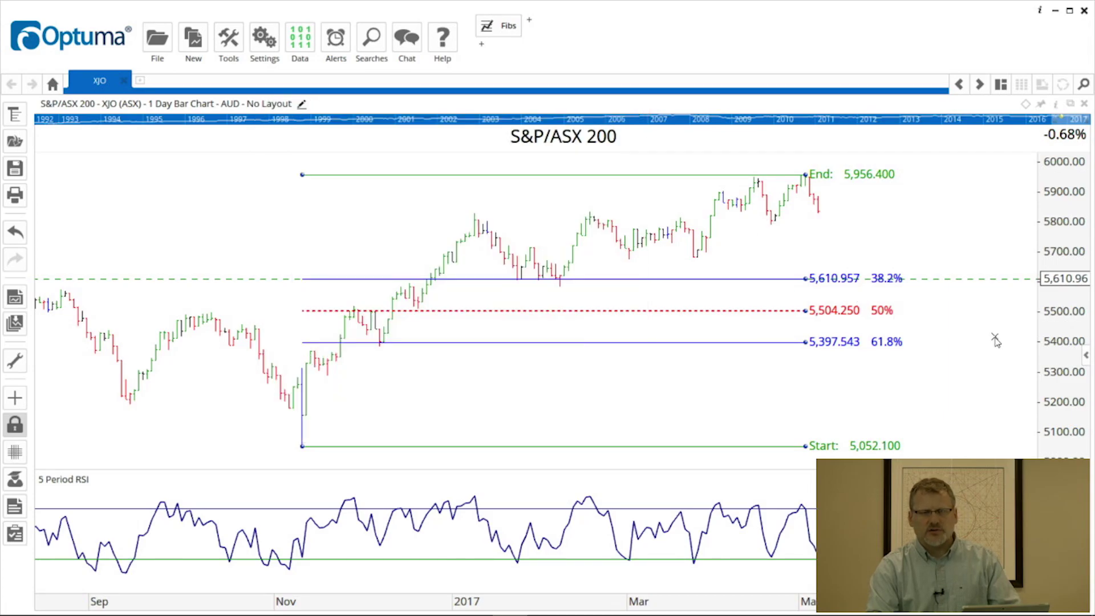
- Delete the whole Fibonacci retracement from the XJO chart
{"action": "right_click", "coordinate": [1056, 239]}
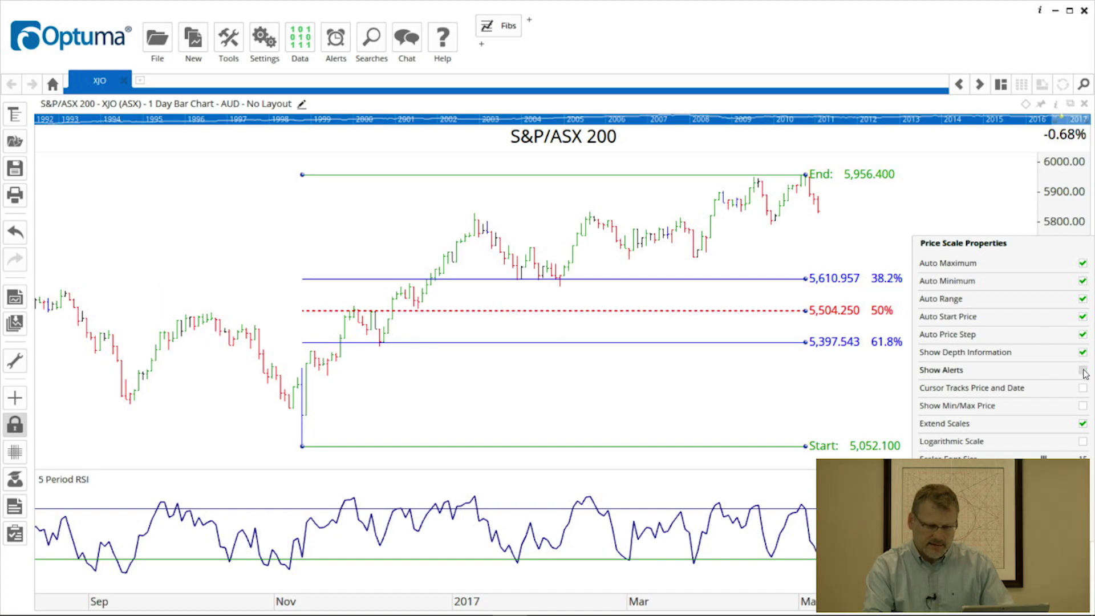
{"action": "left_click", "coordinate": [732, 313]}
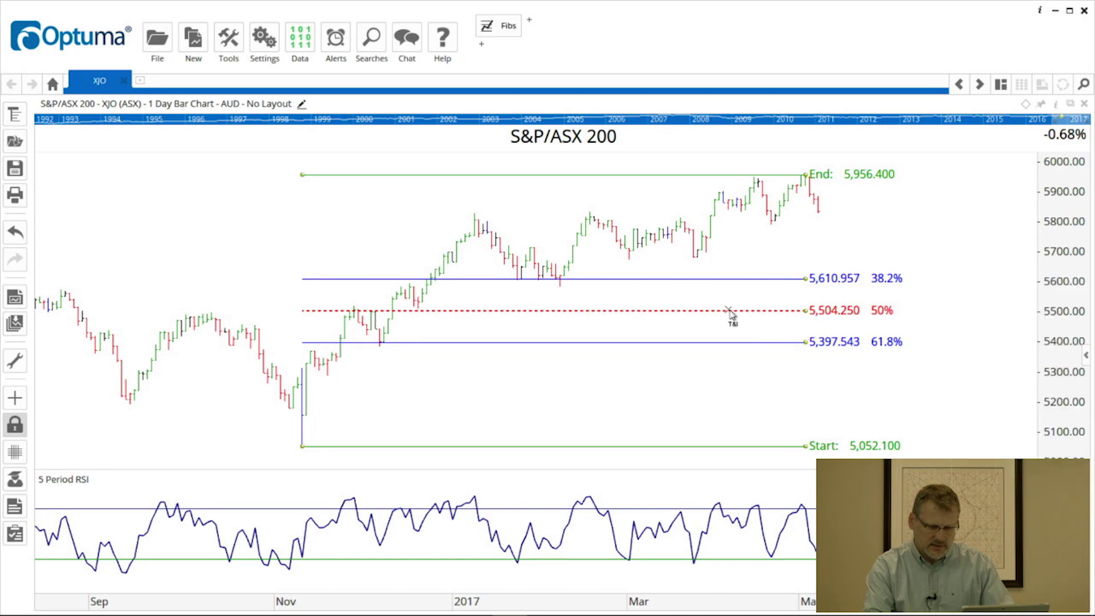
{"action": "right_click", "coordinate": [730, 315]}
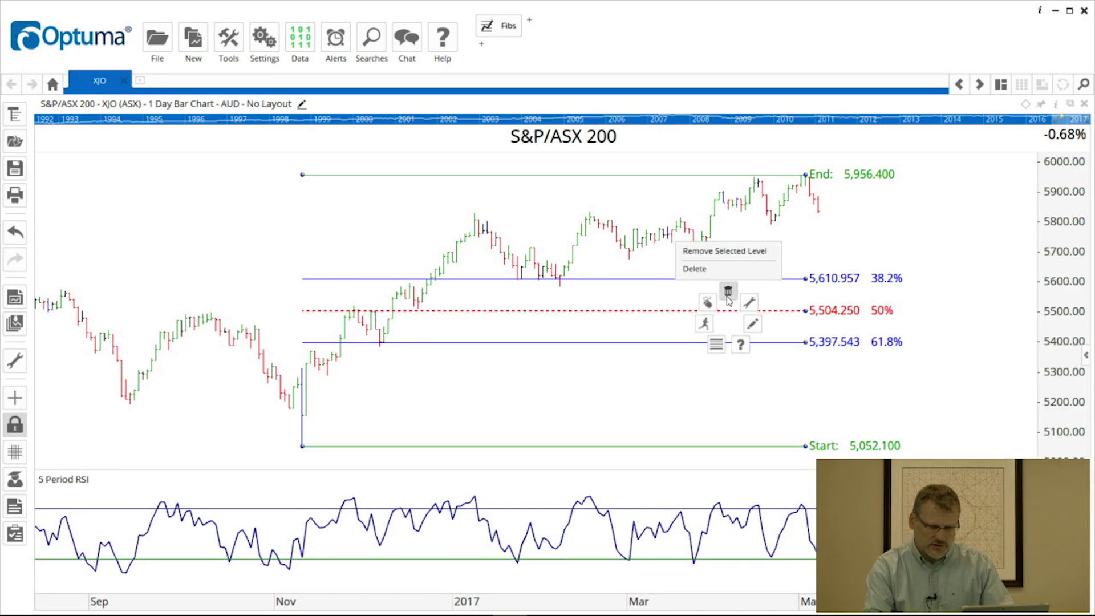
{"action": "left_click", "coordinate": [693, 264]}
- Toggle Show Alerts on and back off in the price scale settings, keeping alert lines hidden
{"action": "left_click", "coordinate": [1085, 355]}
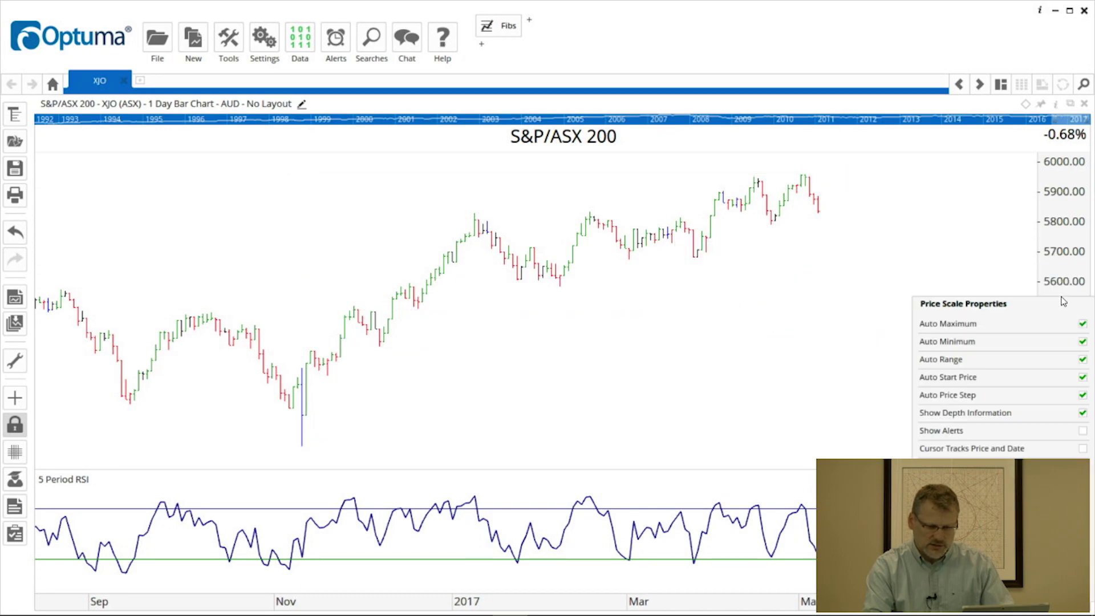
{"action": "left_click", "coordinate": [1082, 431]}
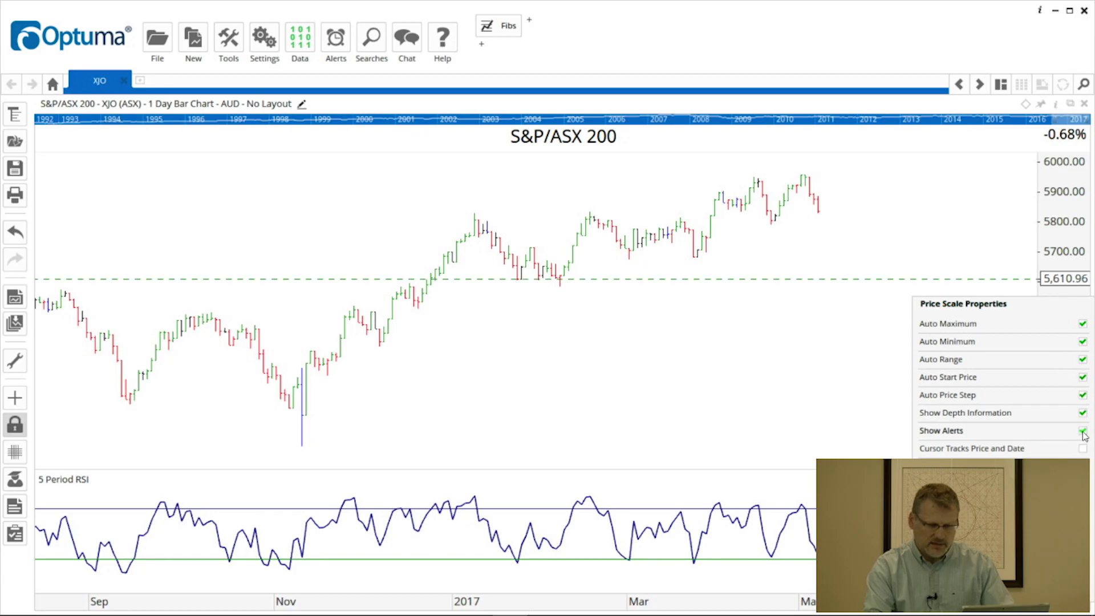
{"action": "left_click", "coordinate": [1083, 433]}
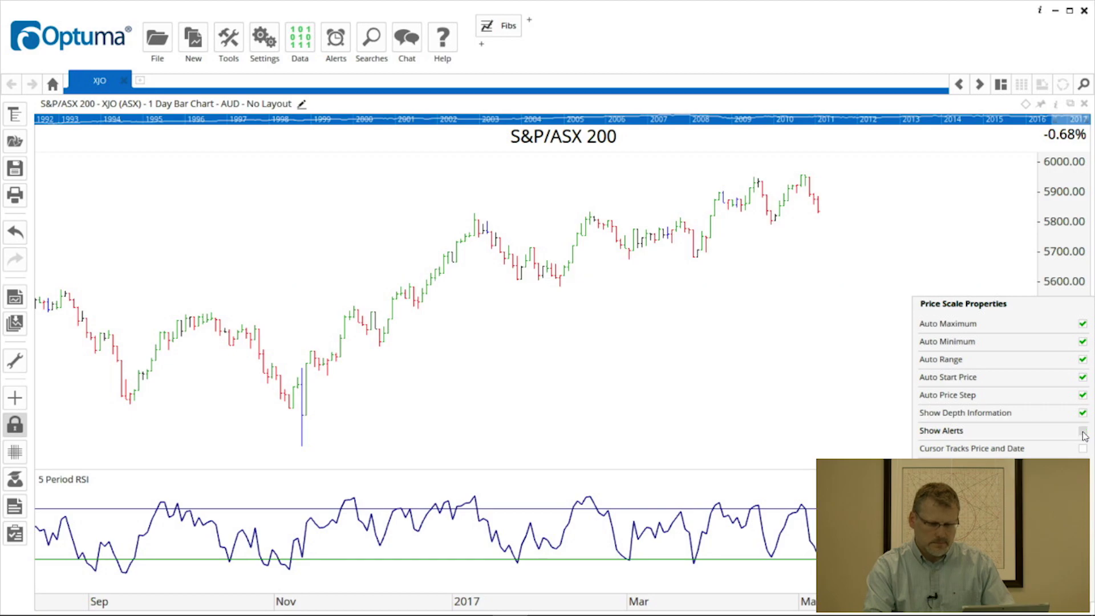
{"action": "left_click", "coordinate": [496, 337]}
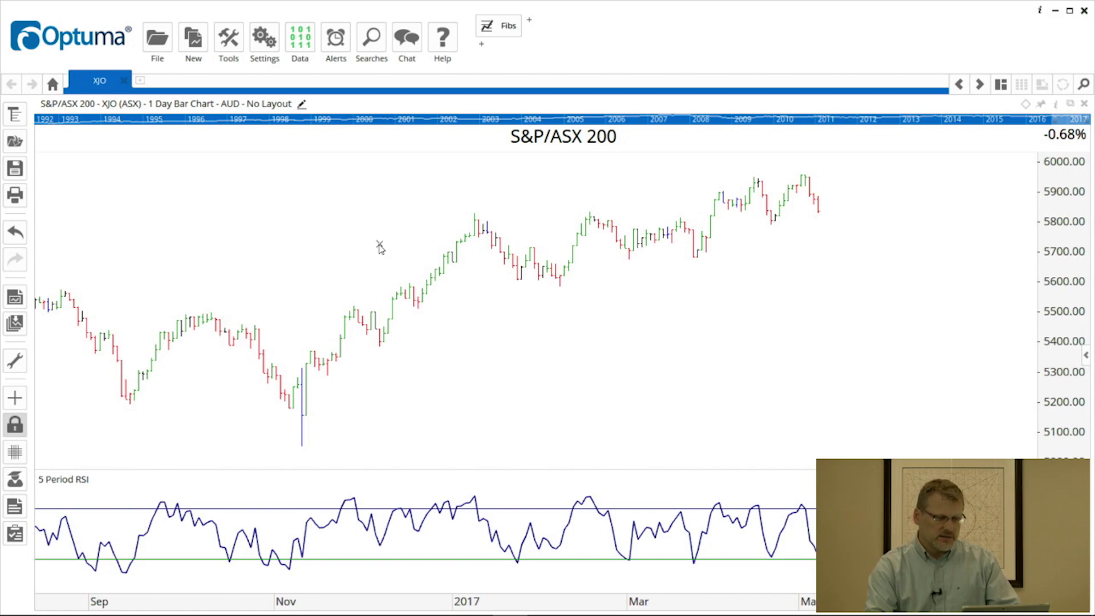
- Add a new Technical Alert in the Alerts manager with XJO as its symbol
{"action": "left_click", "coordinate": [339, 44]}
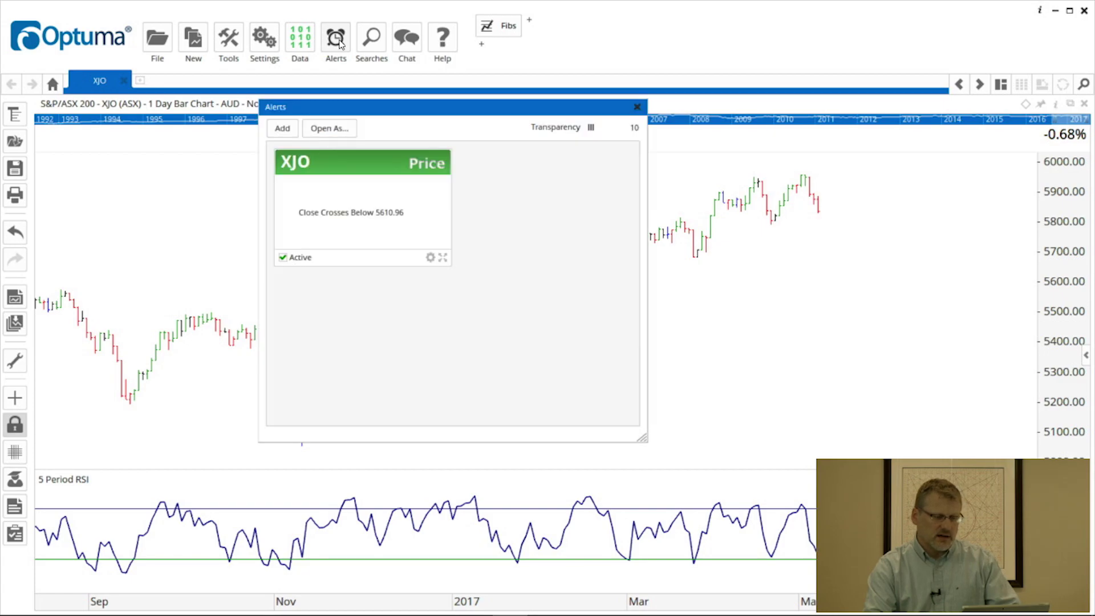
{"action": "left_click", "coordinate": [285, 130]}
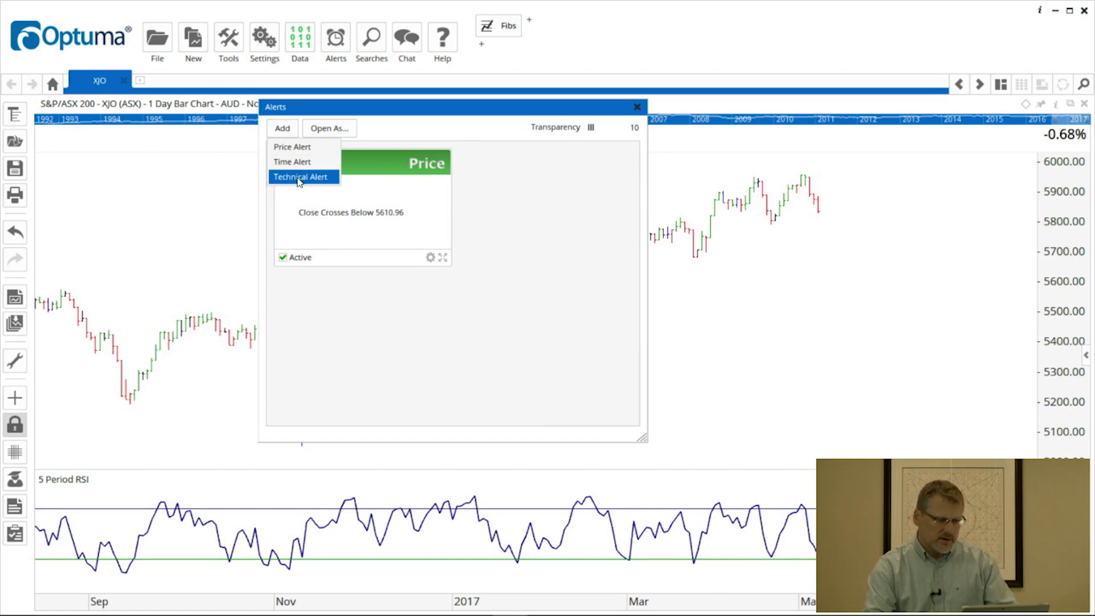
{"action": "left_click", "coordinate": [299, 178]}
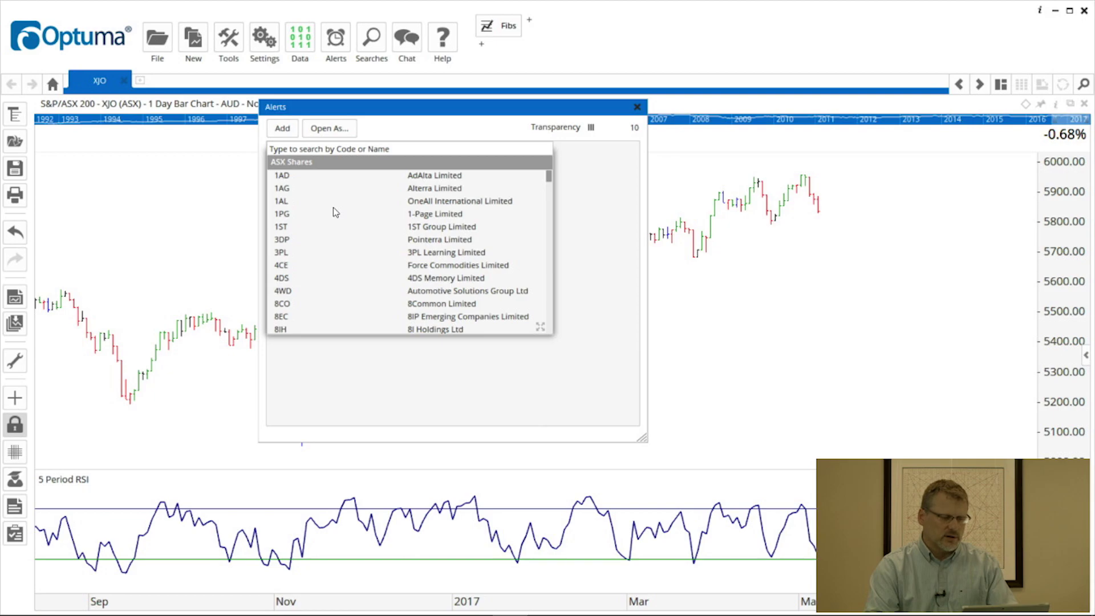
{"action": "left_click", "coordinate": [338, 149]}
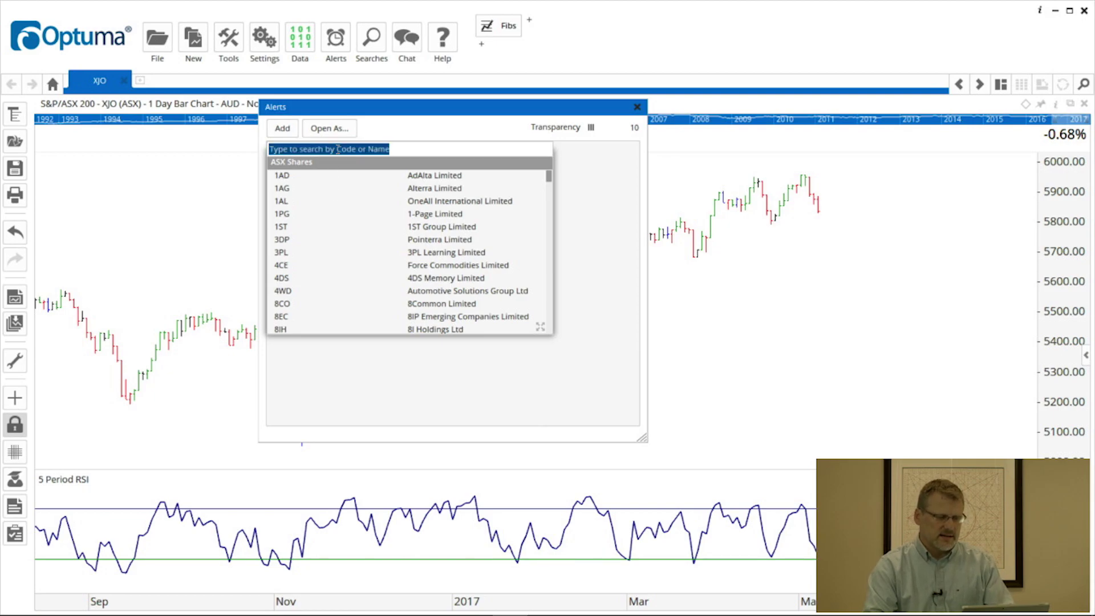
{"action": "type", "text": "xjo"}
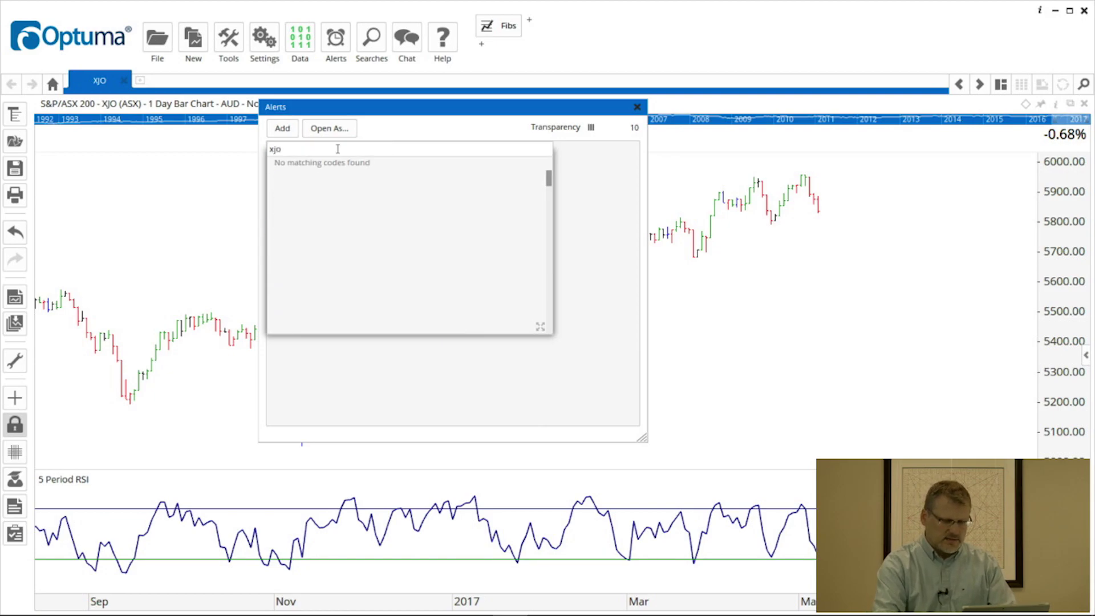
{"action": "left_click", "coordinate": [361, 179]}
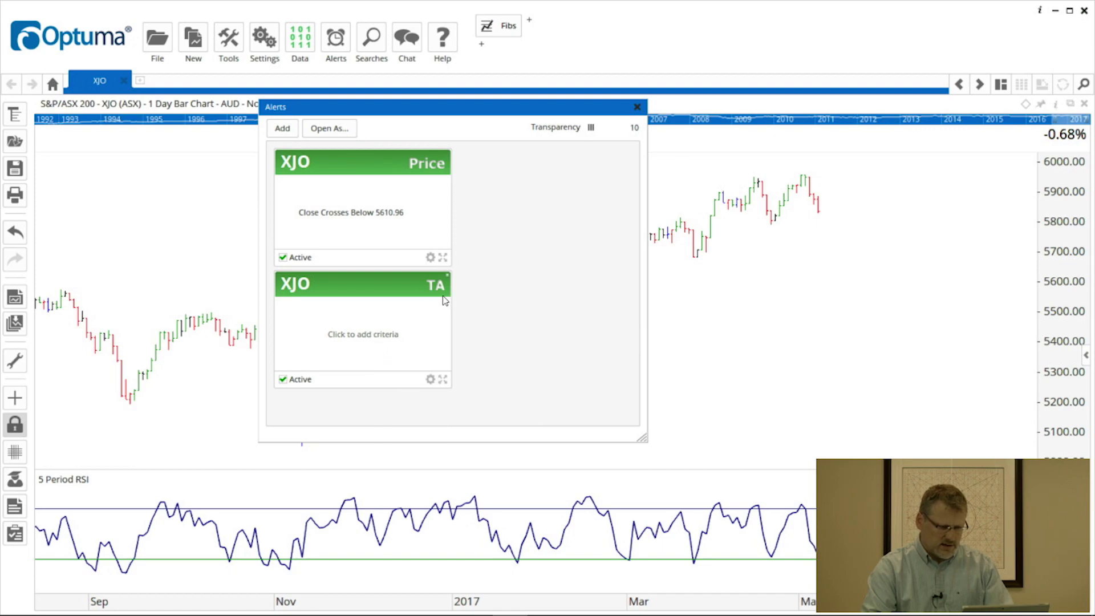
- Name the XJO TA alert 'RSI < 25' and show its list of alert criteria scans
{"action": "left_click", "coordinate": [364, 340]}
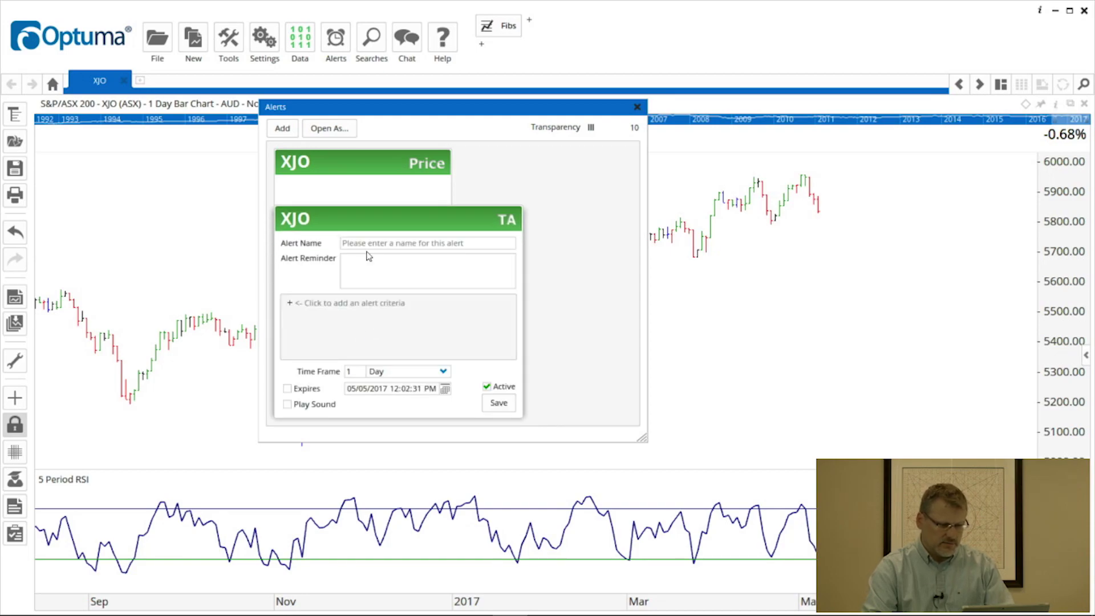
{"action": "left_click", "coordinate": [370, 244]}
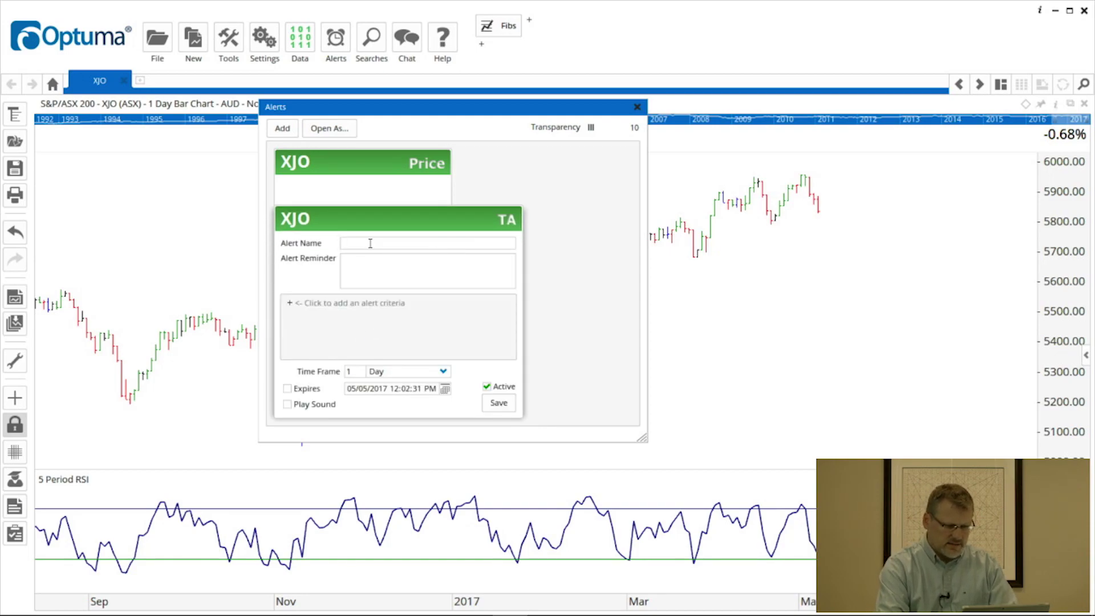
{"action": "type", "text": "MAC"}
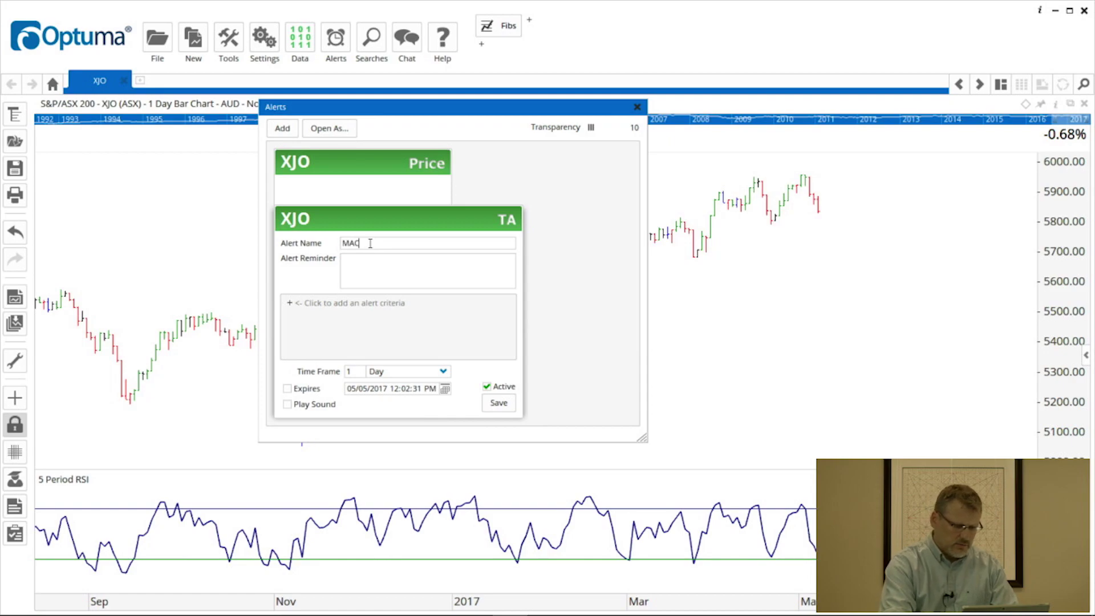
{"action": "key", "text": "BackSpace"}
{"action": "key", "text": "BackSpace"}
{"action": "key", "text": "BackSpace"}
{"action": "type", "text": "RSI"}
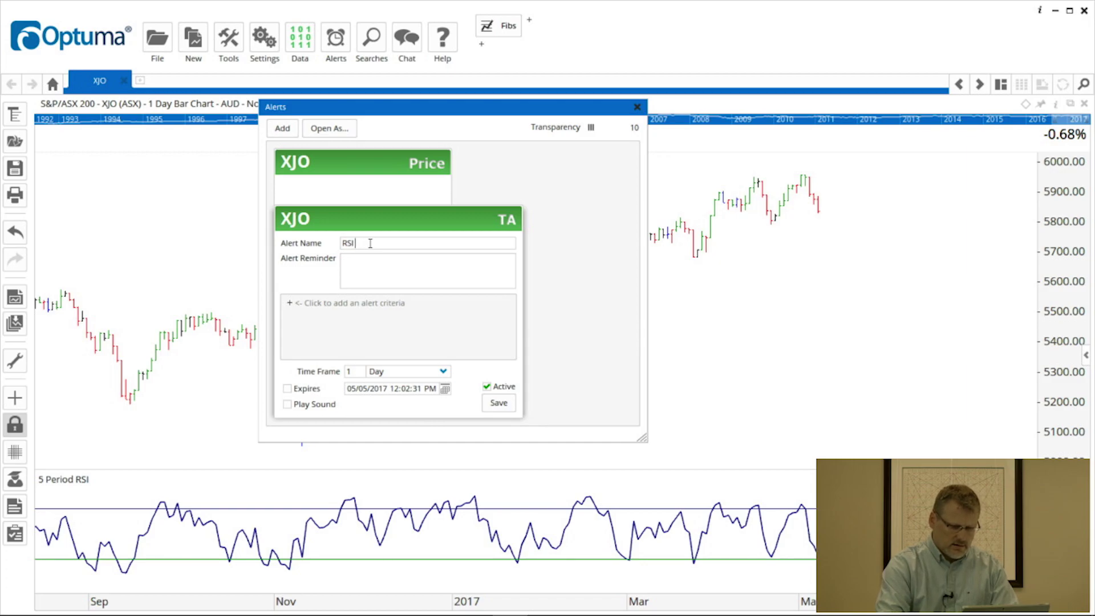
{"action": "type", "text": " <"}
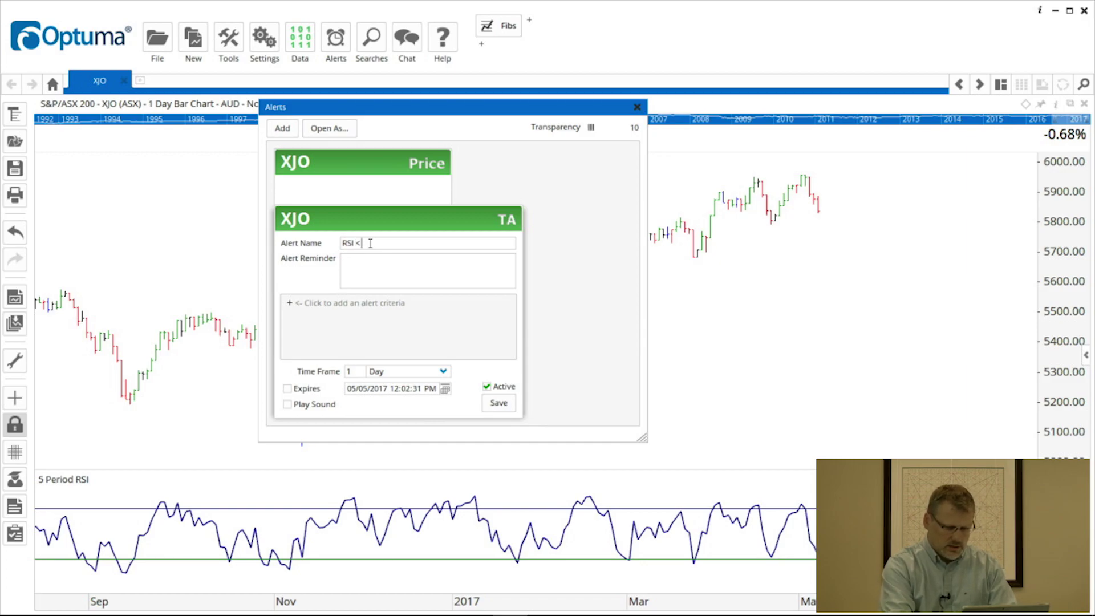
{"action": "type", "text": " 25"}
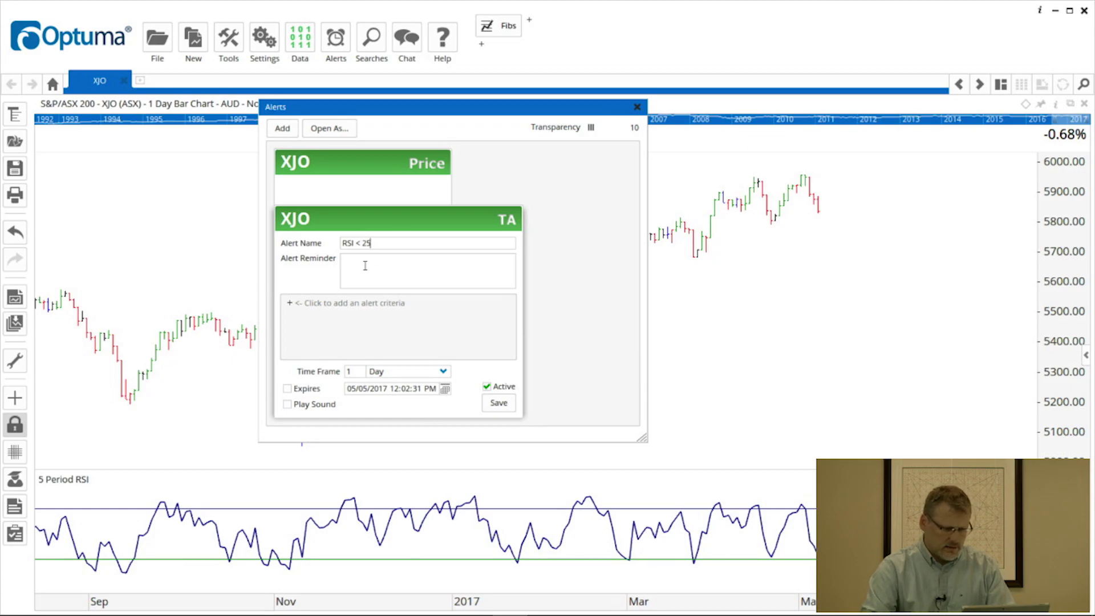
{"action": "left_click", "coordinate": [291, 304]}
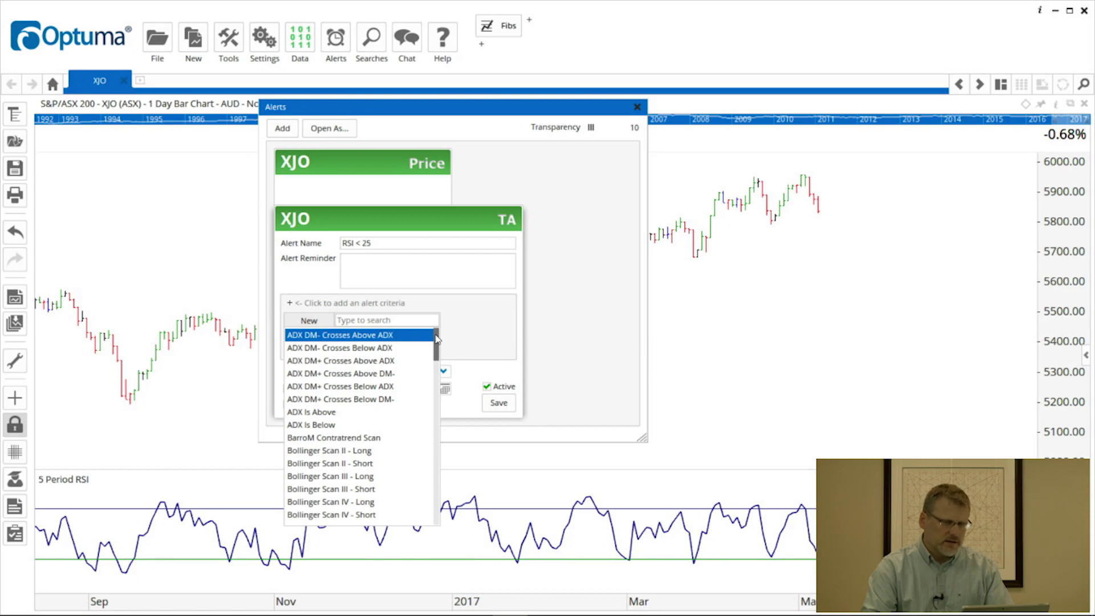
{"action": "mouse_move", "coordinate": [437, 339]}
{"action": "left_mouse_down"}
{"action": "mouse_move", "coordinate": [436, 375]}
{"action": "mouse_move", "coordinate": [438, 336]}
{"action": "left_mouse_up"}
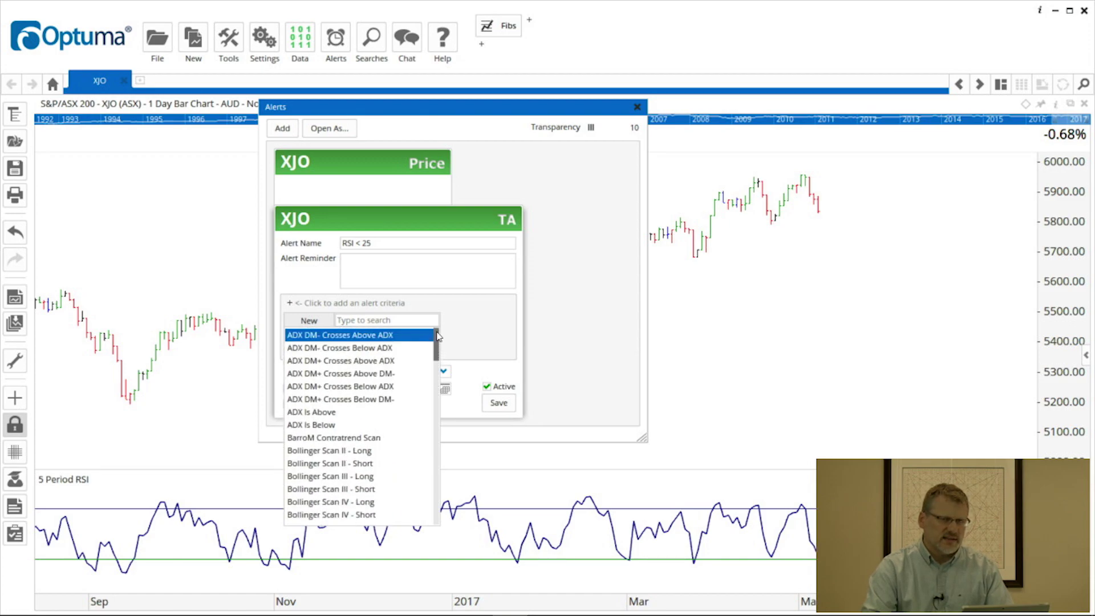
- Write the valid criteria script 'RSI(BARS=5) CrossesBelow 25' in the Script Editor
{"action": "left_click", "coordinate": [318, 322]}
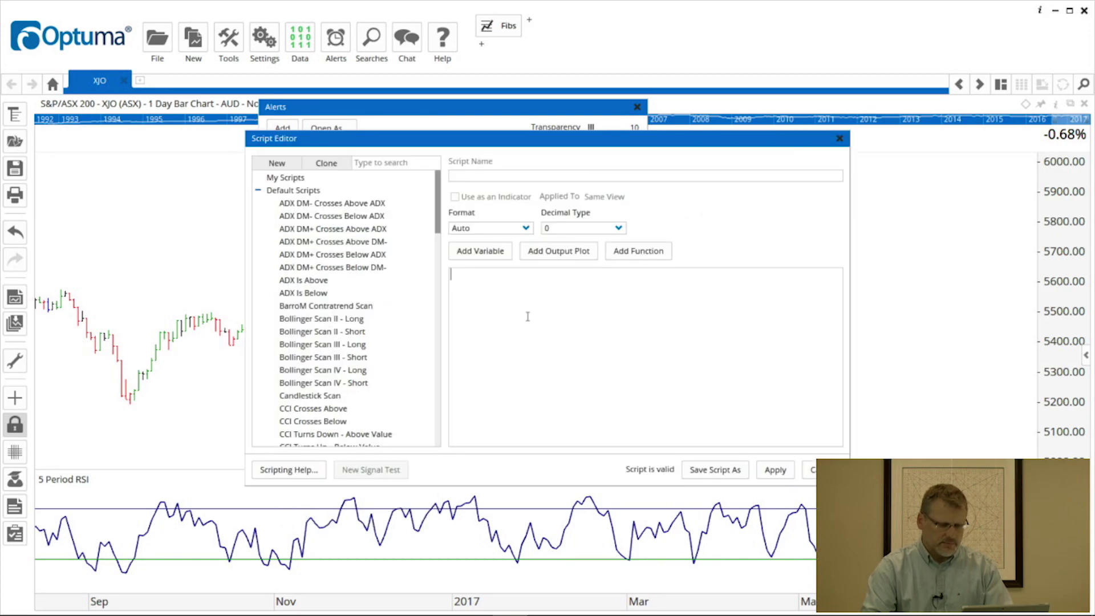
{"action": "left_click", "coordinate": [527, 317]}
{"action": "type", "text": "rs"}
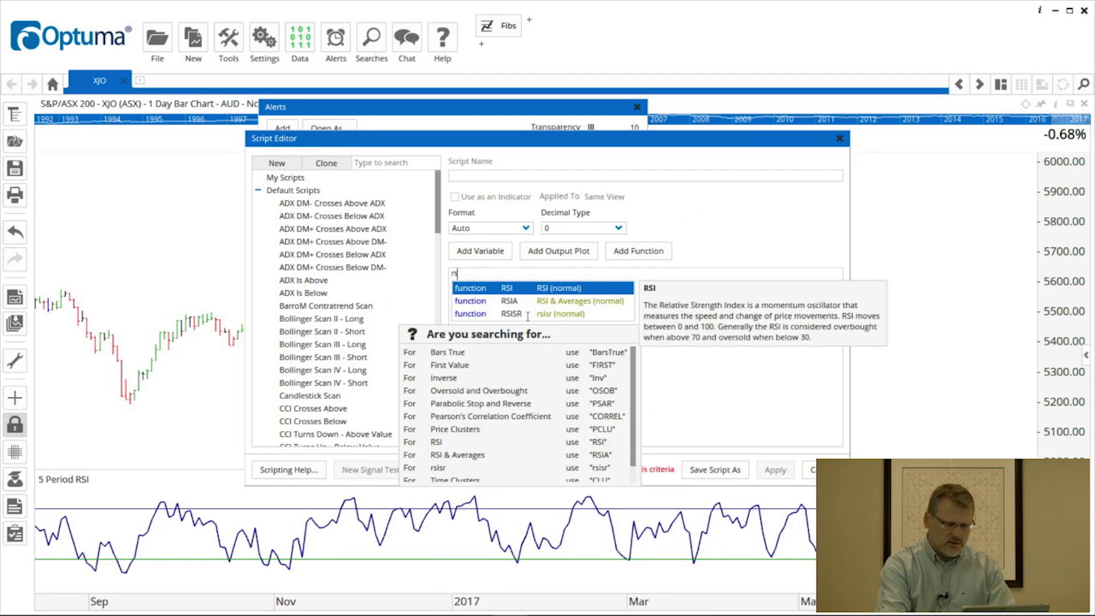
{"action": "type", "text": "i"}
{"action": "key", "text": "Return"}
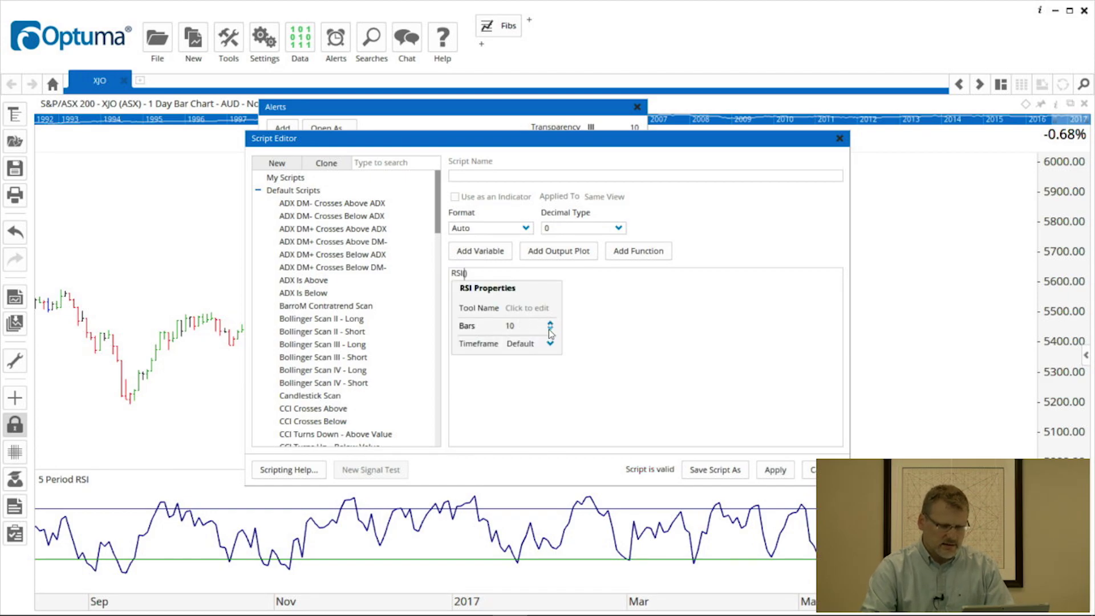
{"action": "left_click", "coordinate": [551, 330]}
{"action": "left_click", "coordinate": [550, 329]}
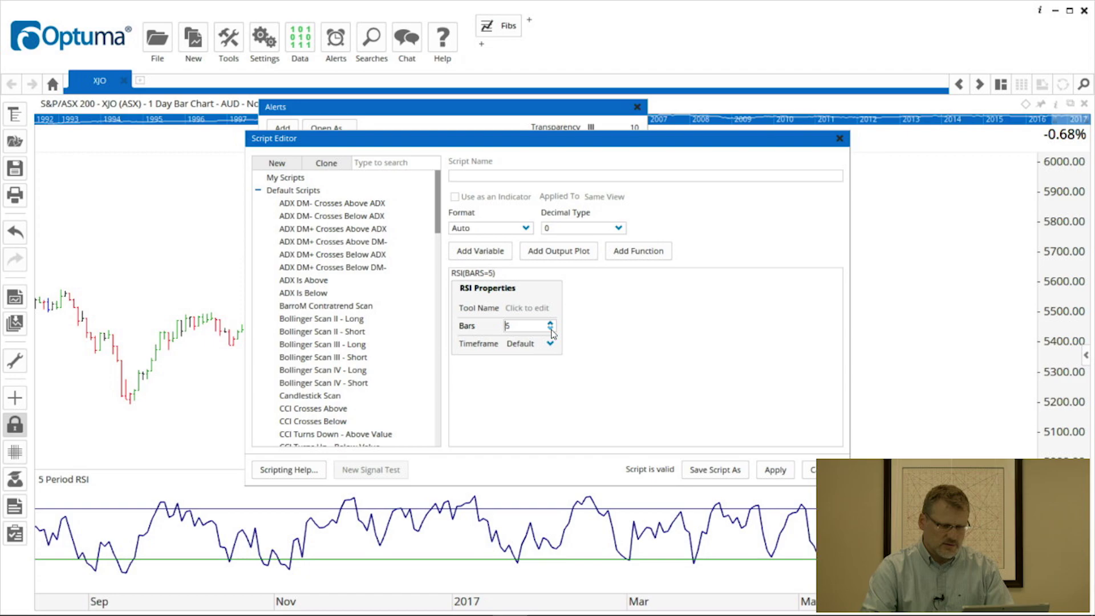
{"action": "left_click", "coordinate": [629, 295]}
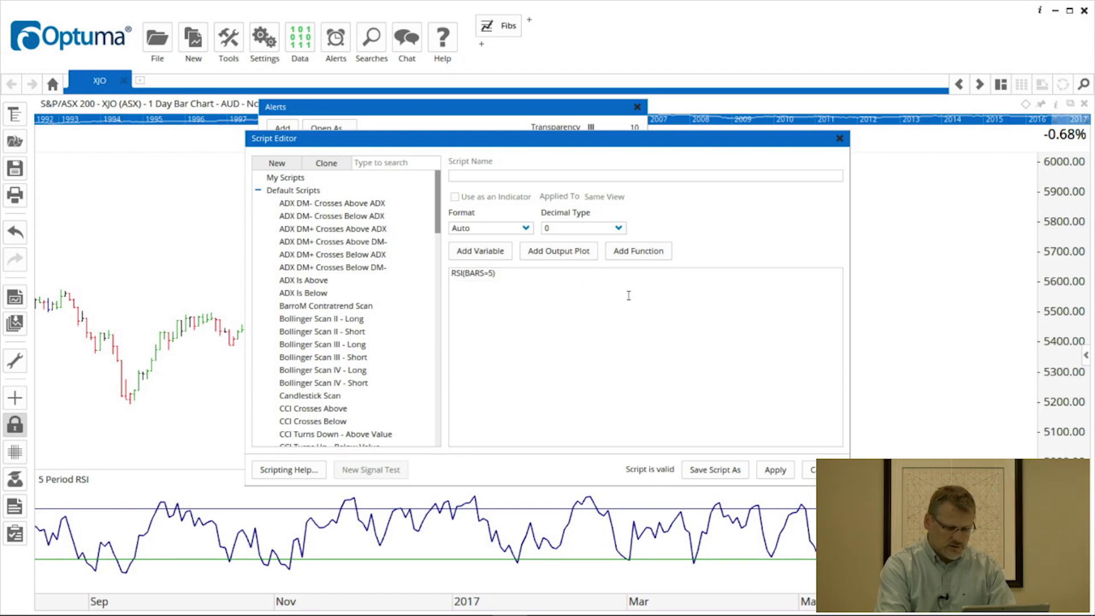
{"action": "type", "text": "cros"}
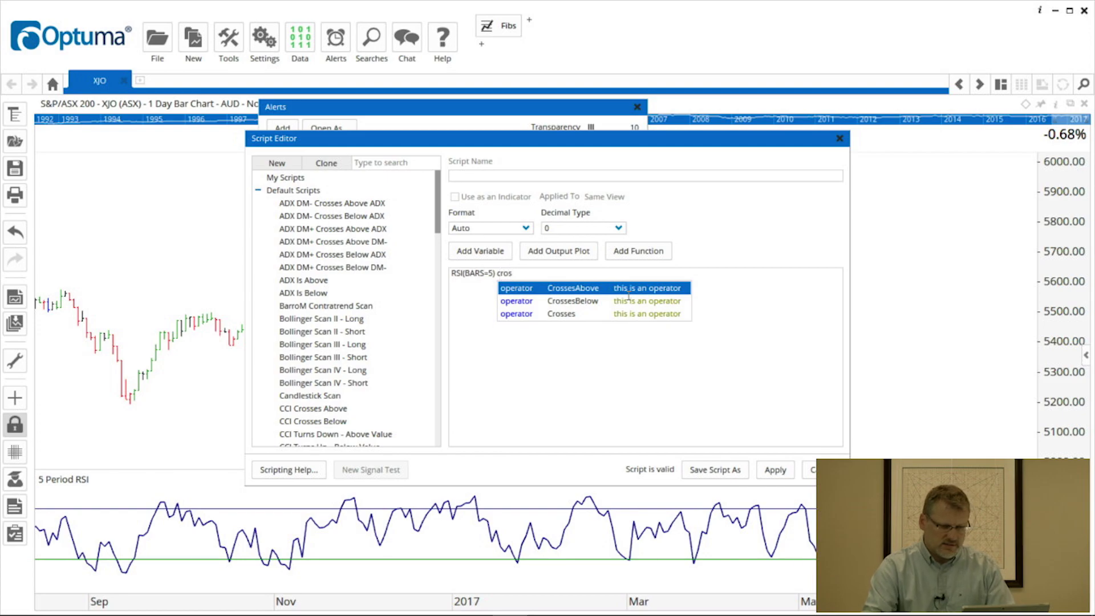
{"action": "double_click", "coordinate": [561, 302]}
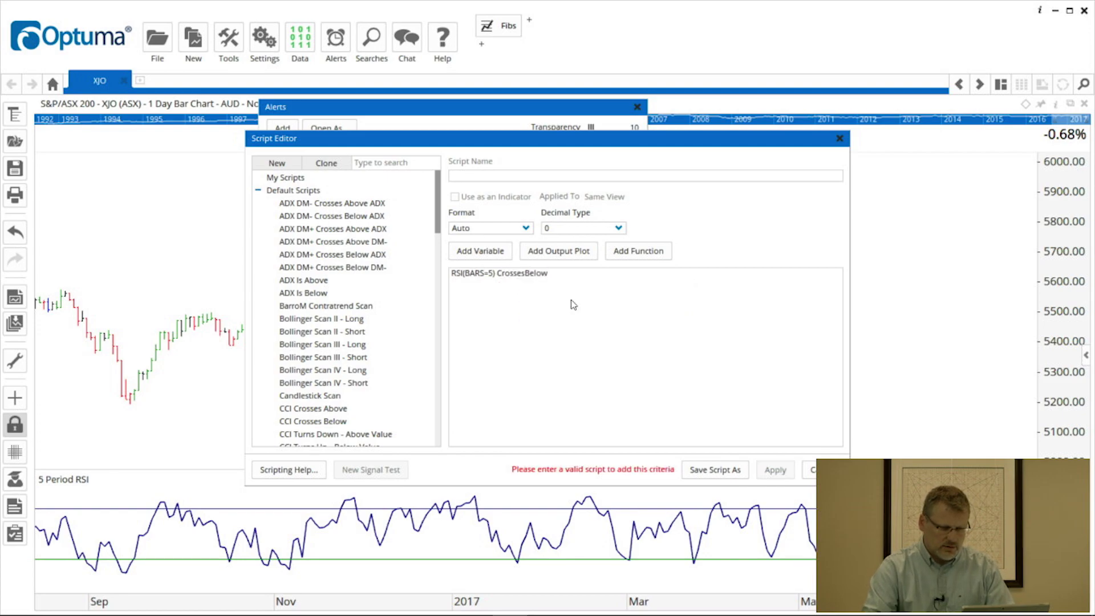
{"action": "type", "text": " 25"}
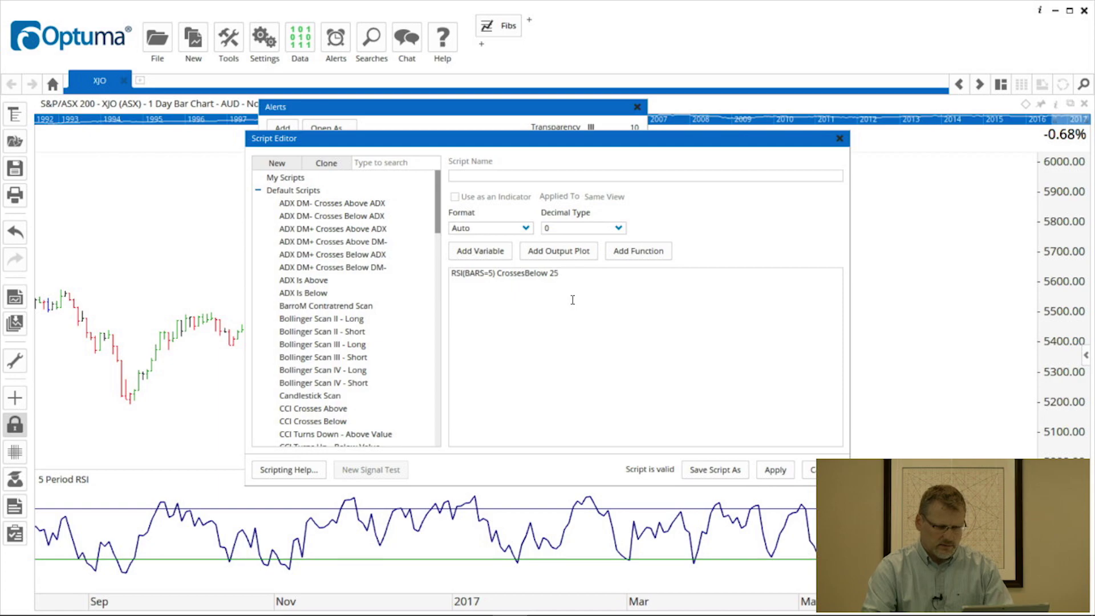
{"action": "left_click", "coordinate": [535, 326]}
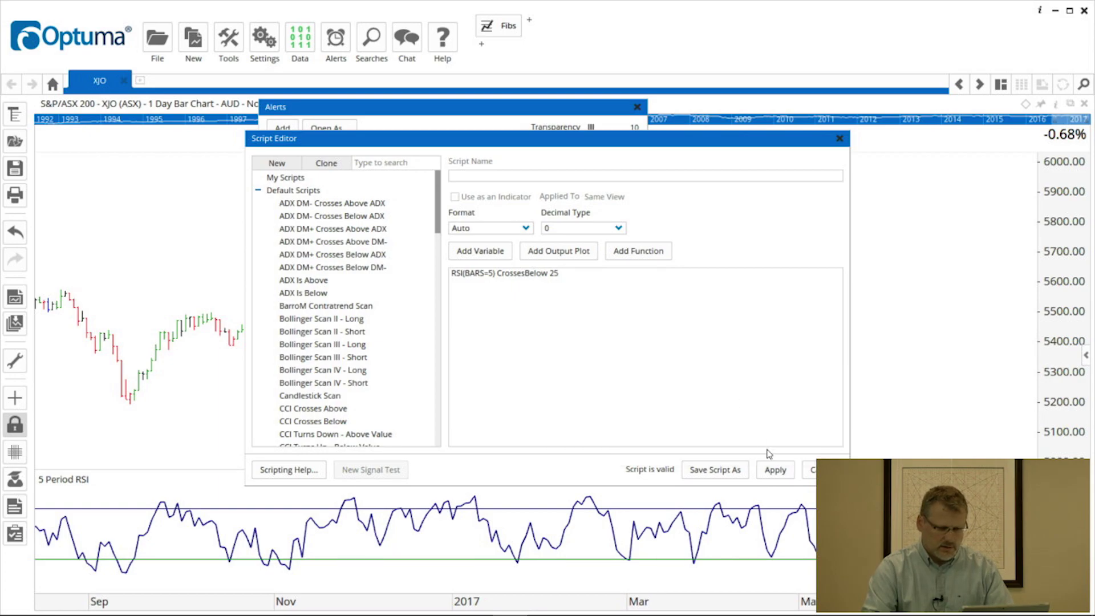
- Apply the script, keep the 1 Day time frame, and save the 'RSI < 25' alert
{"action": "left_click", "coordinate": [777, 471]}
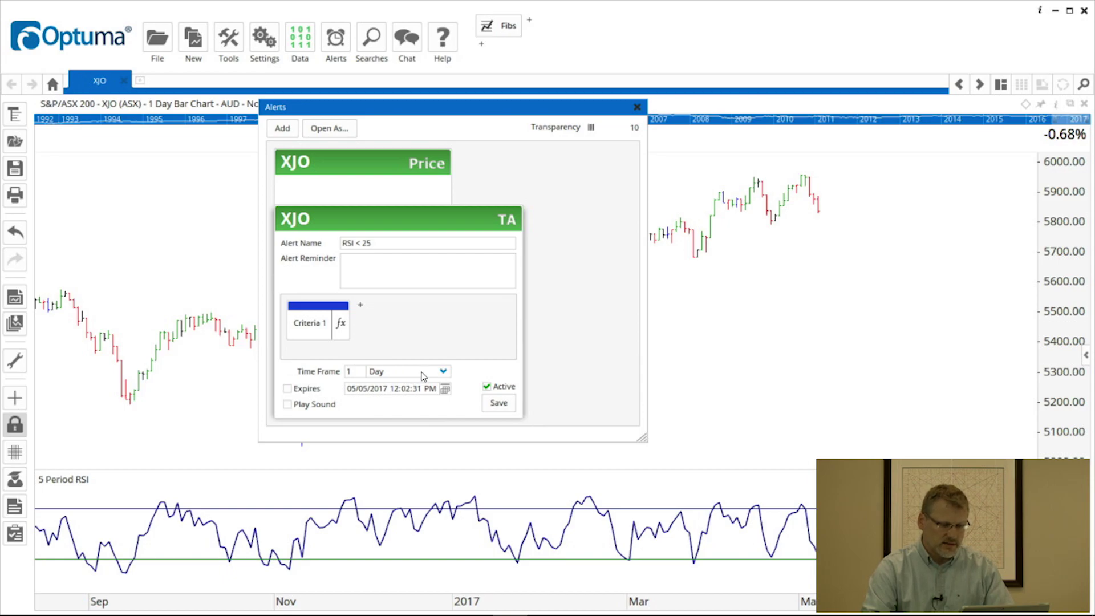
{"action": "left_click", "coordinate": [443, 374]}
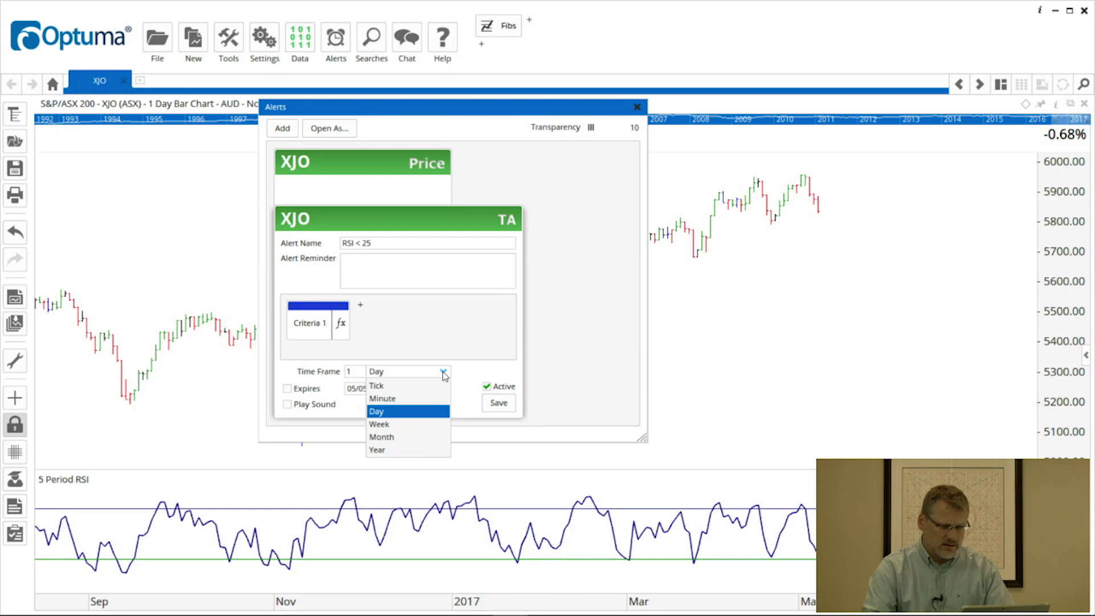
{"action": "left_click", "coordinate": [443, 374]}
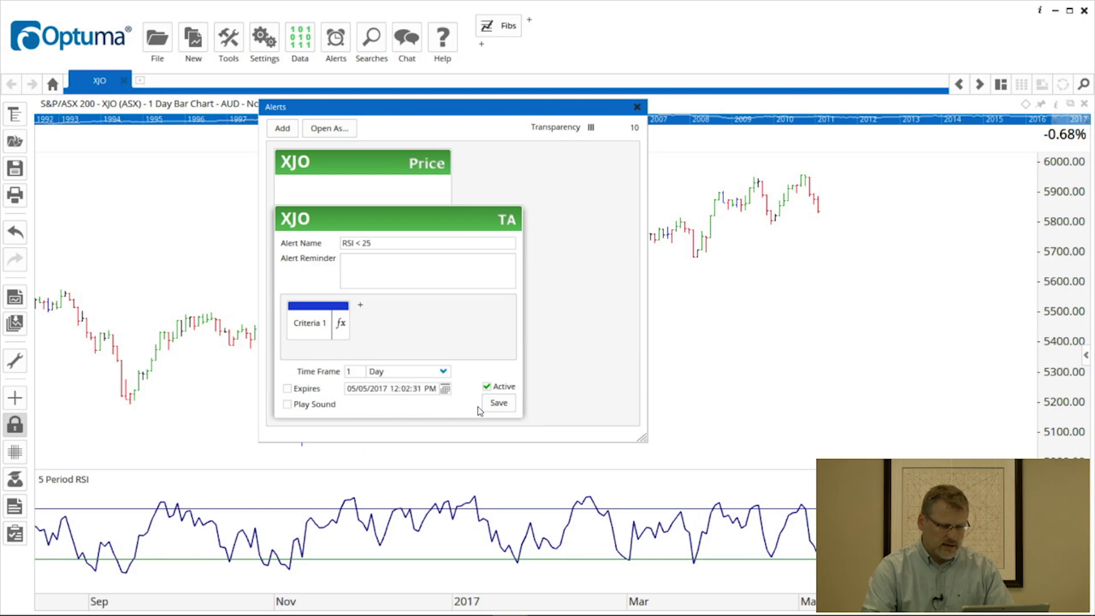
{"action": "left_click", "coordinate": [500, 405]}
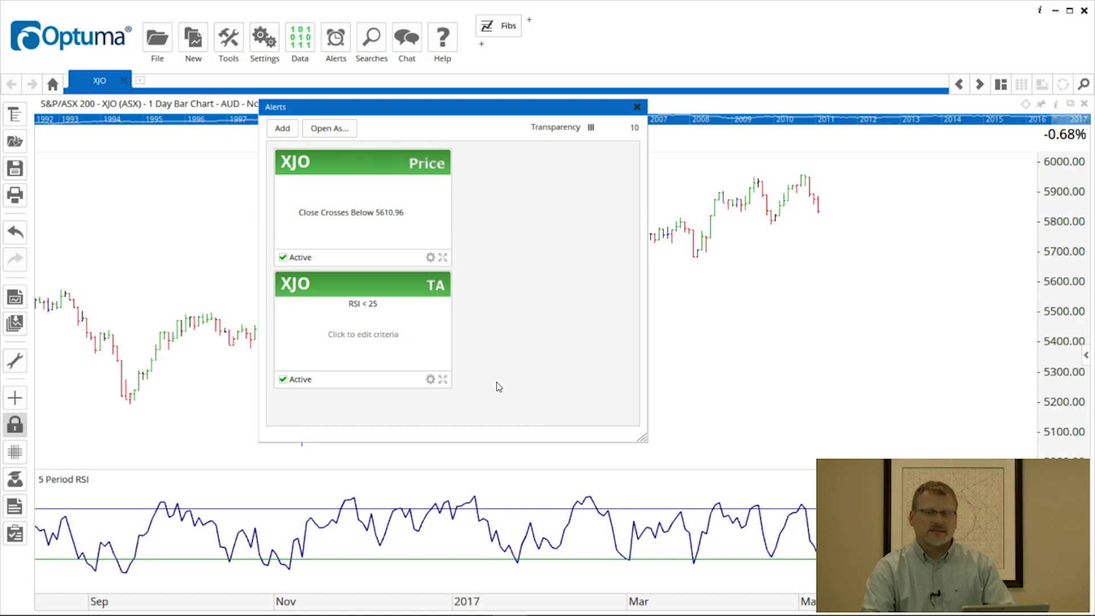
- Close the alerts list and draw a rising XJO trend line from the late-2016 low past the latest bars
{"action": "left_click", "coordinate": [637, 108]}
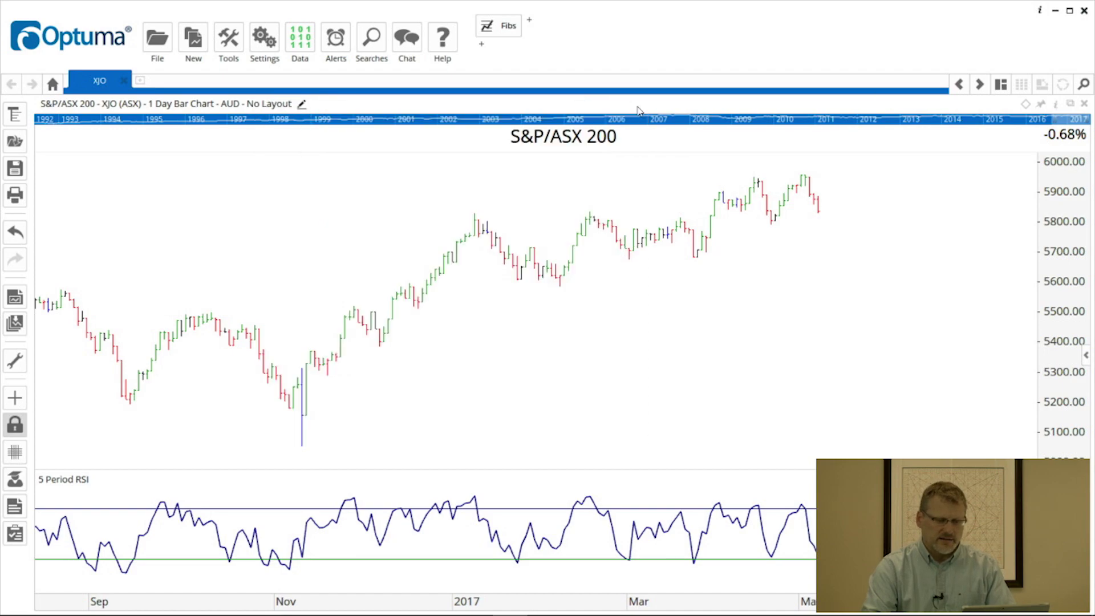
{"action": "right_click", "coordinate": [612, 363]}
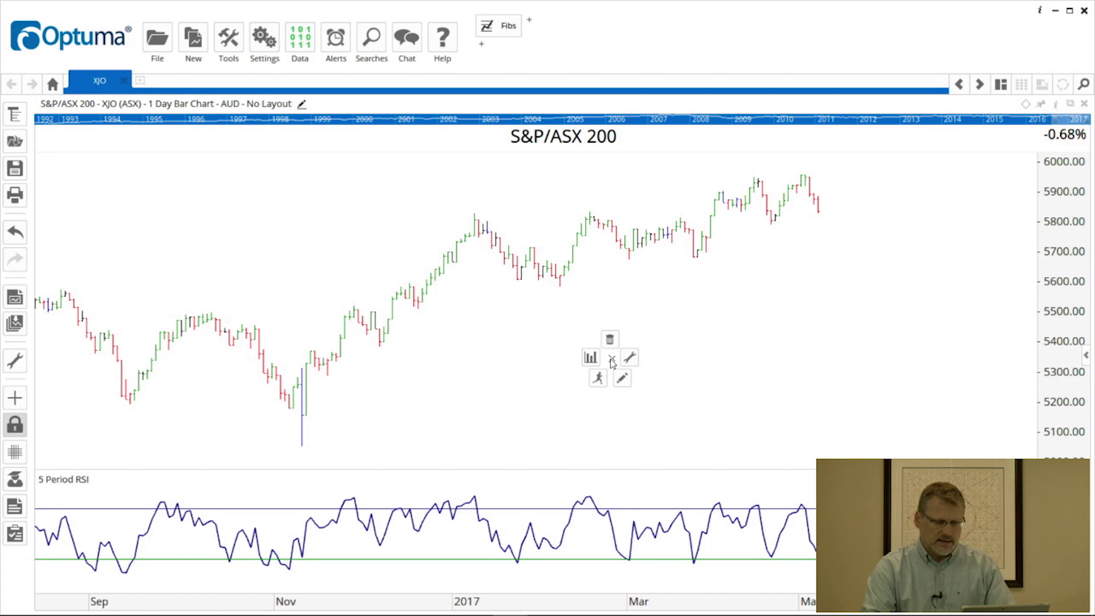
{"action": "left_click", "coordinate": [629, 358]}
{"action": "type", "text": "tre"}
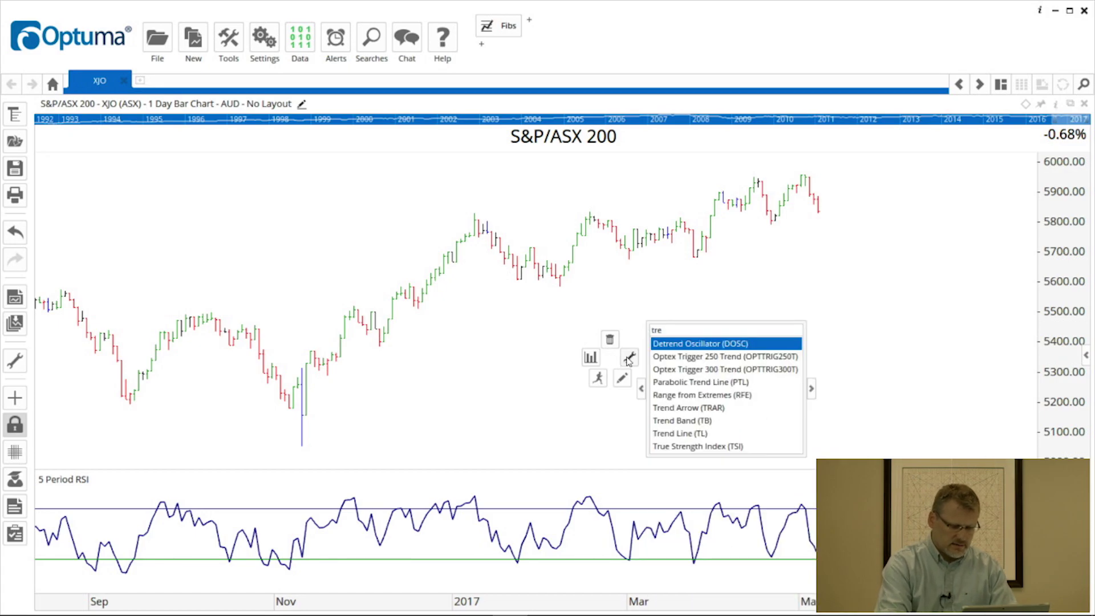
{"action": "type", "text": "nd"}
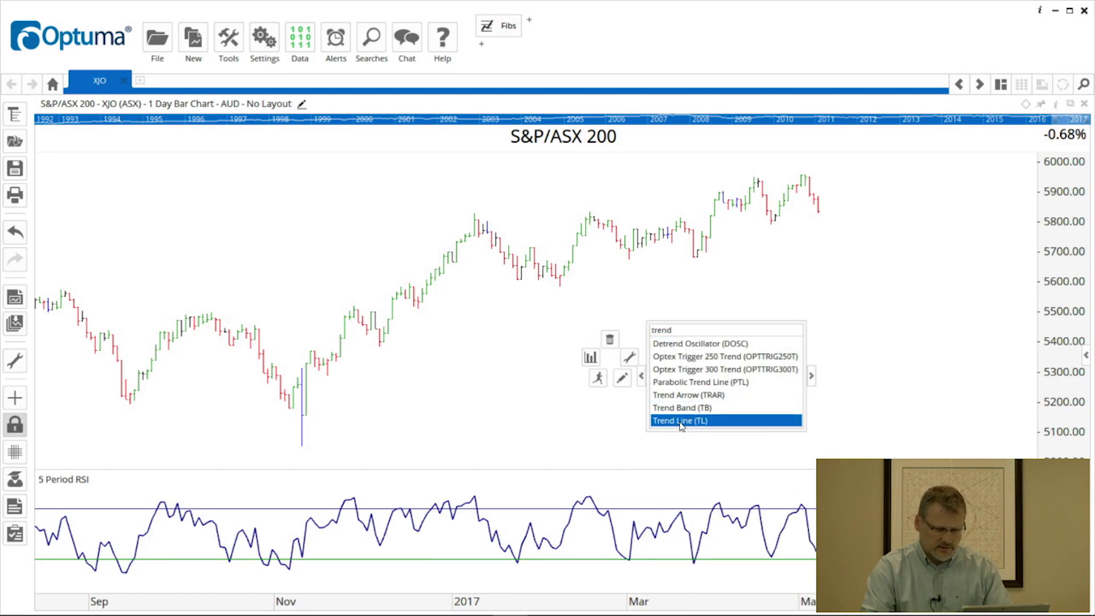
{"action": "left_click", "coordinate": [681, 421]}
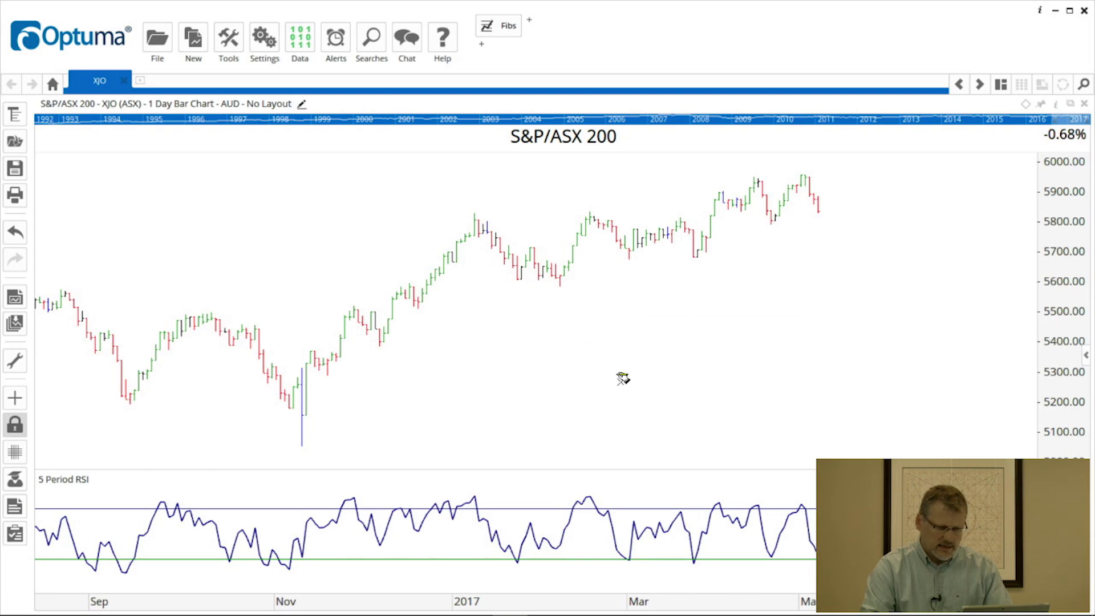
{"action": "left_click", "coordinate": [380, 345]}
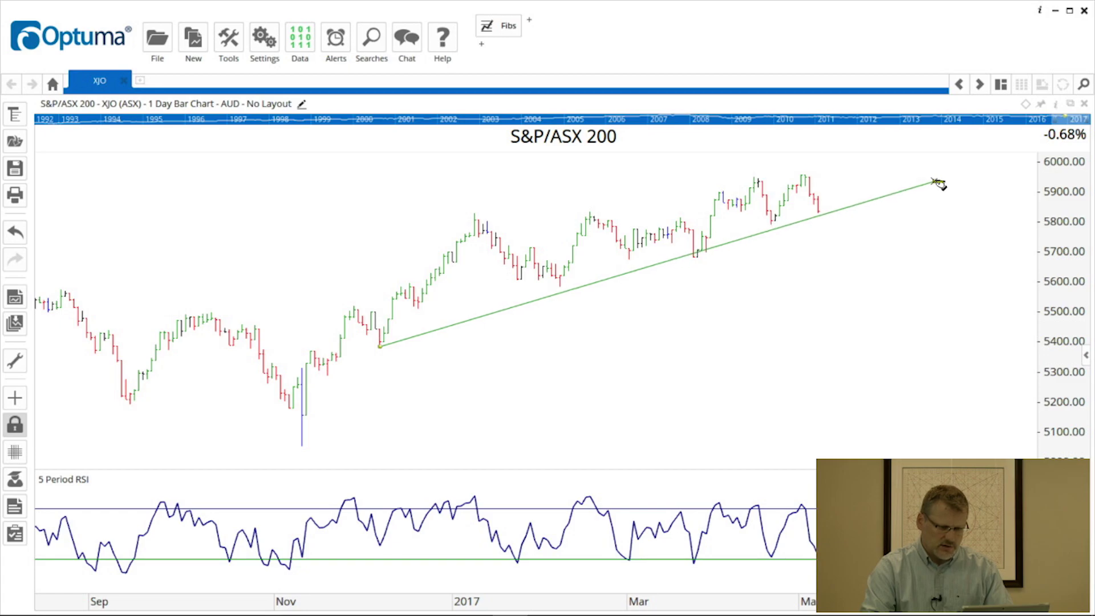
{"action": "left_click", "coordinate": [936, 182]}
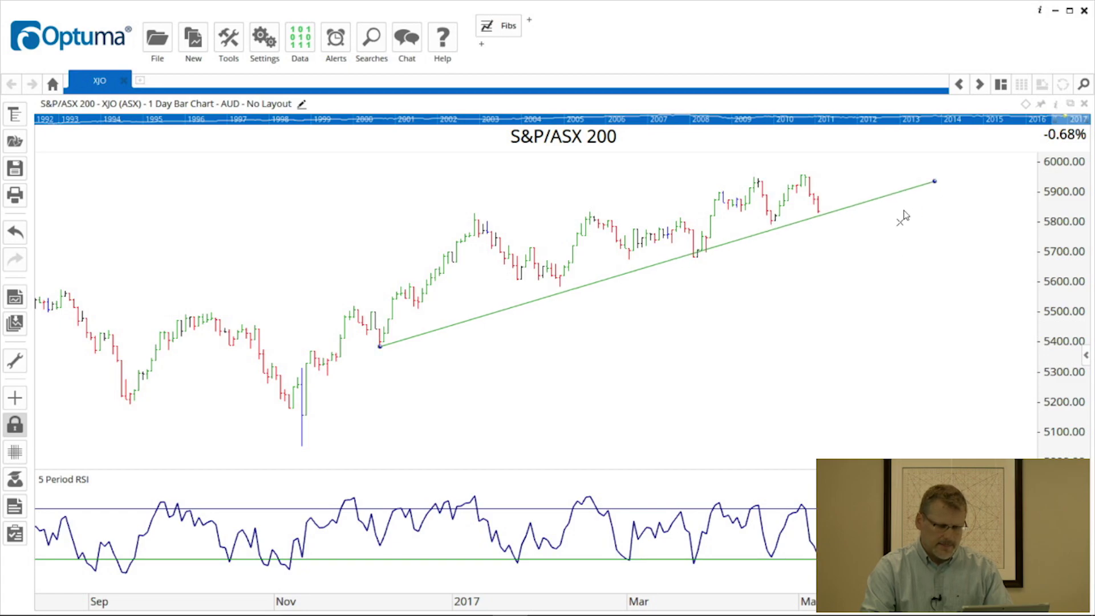
- Add a line alert to the rising XJO trend line from its extra actions
{"action": "mouse_move", "coordinate": [907, 195]}
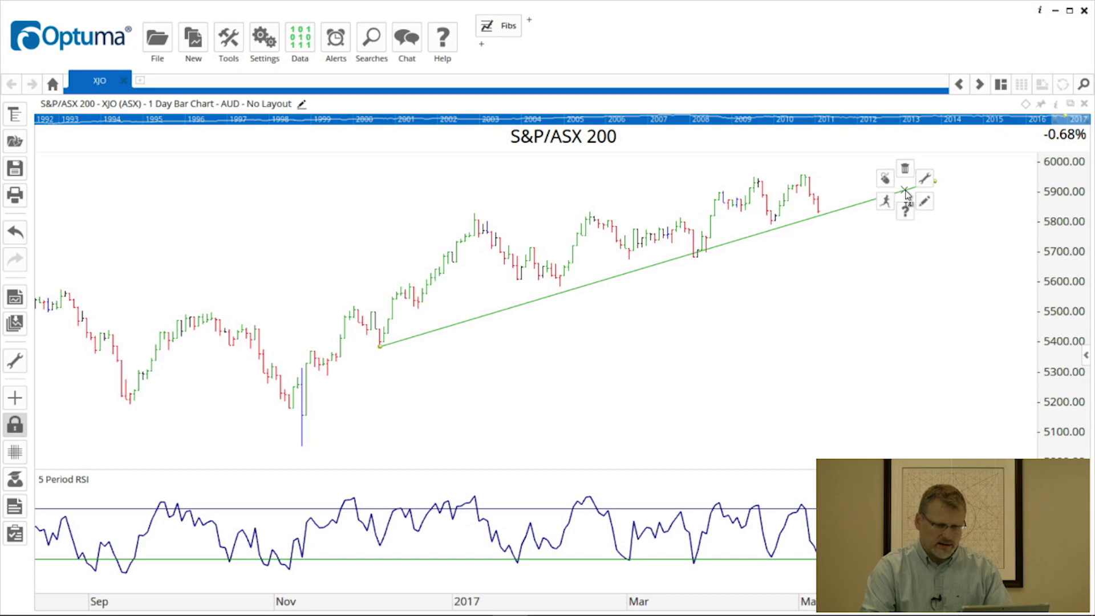
{"action": "left_click", "coordinate": [893, 199]}
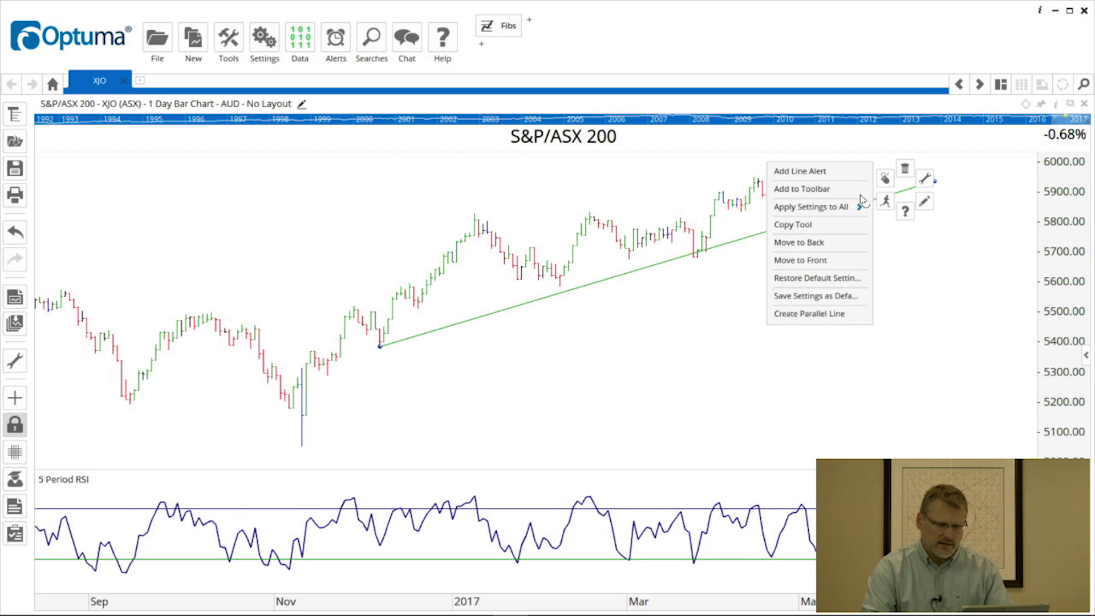
{"action": "left_click", "coordinate": [809, 174]}
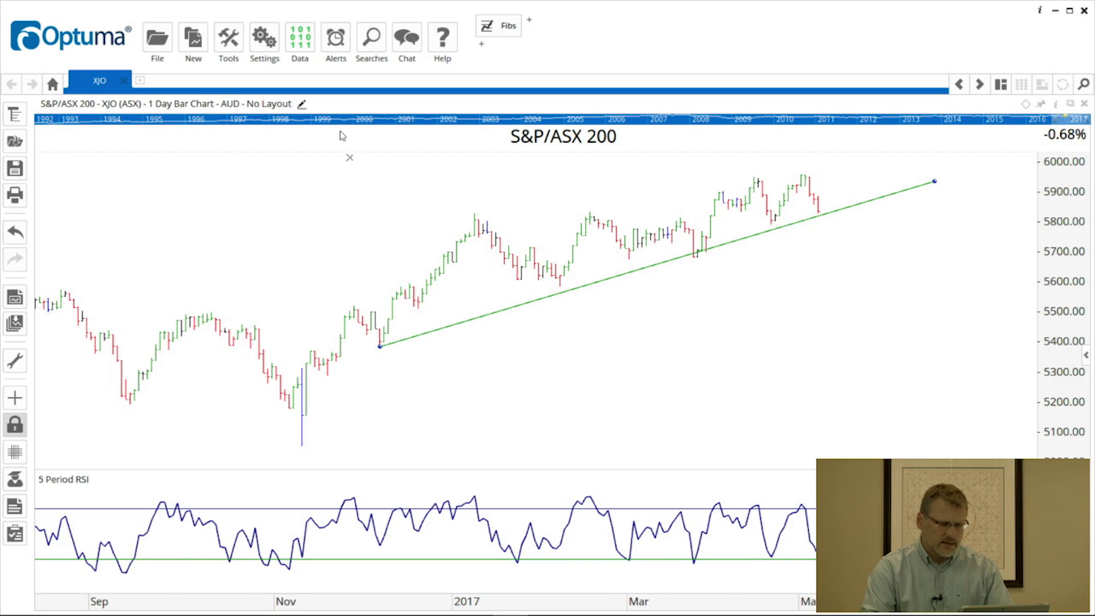
{"action": "left_click", "coordinate": [341, 46]}
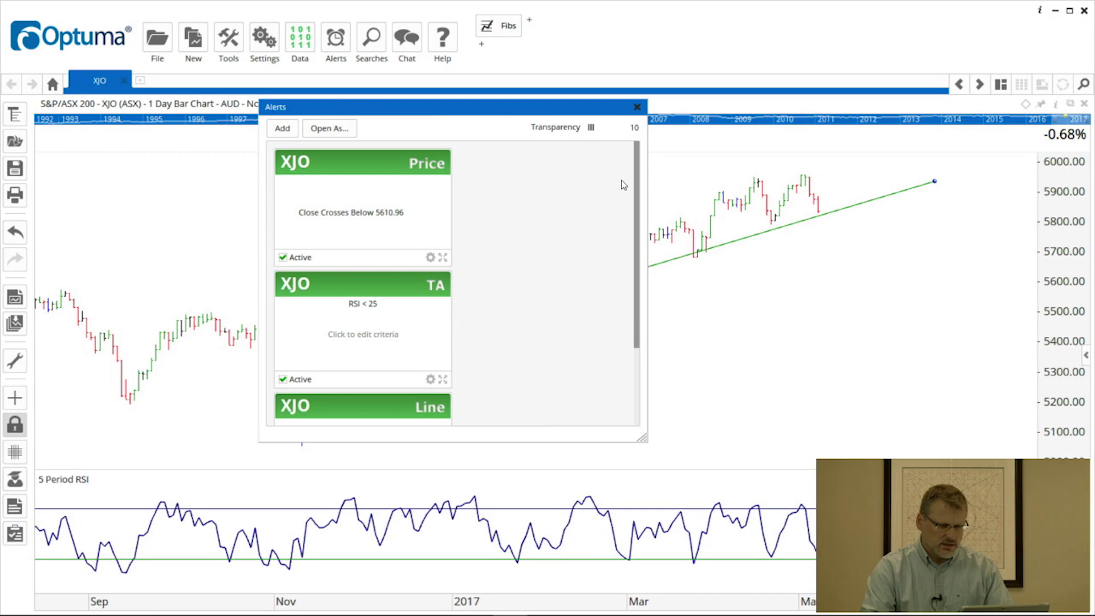
{"action": "scroll", "coordinate": [628, 305], "scroll_direction": "down", "scroll_amount": 3}
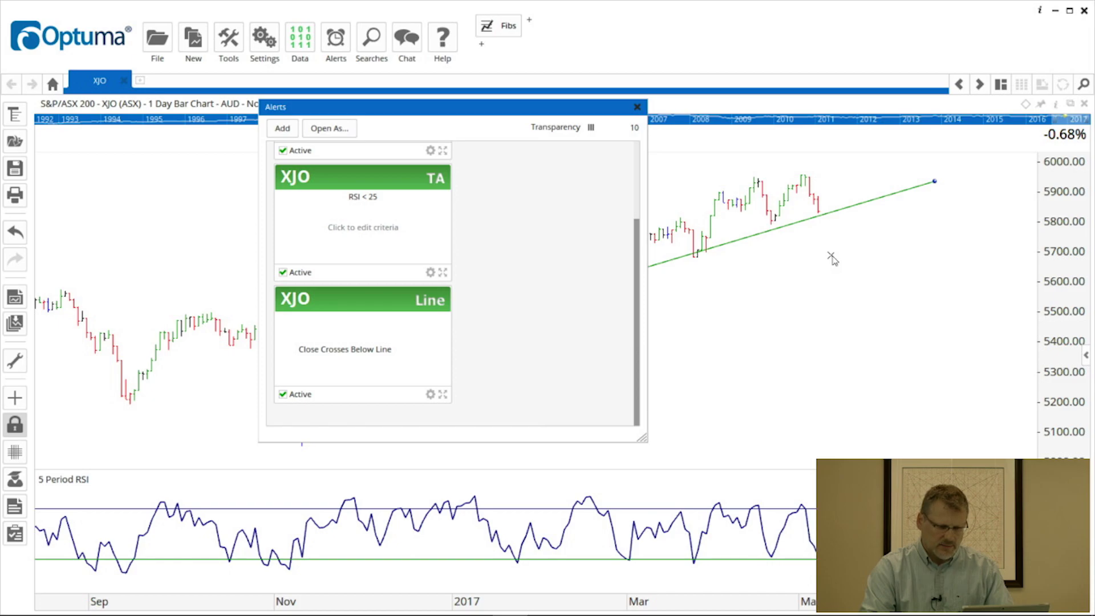
{"action": "left_click", "coordinate": [638, 108]}
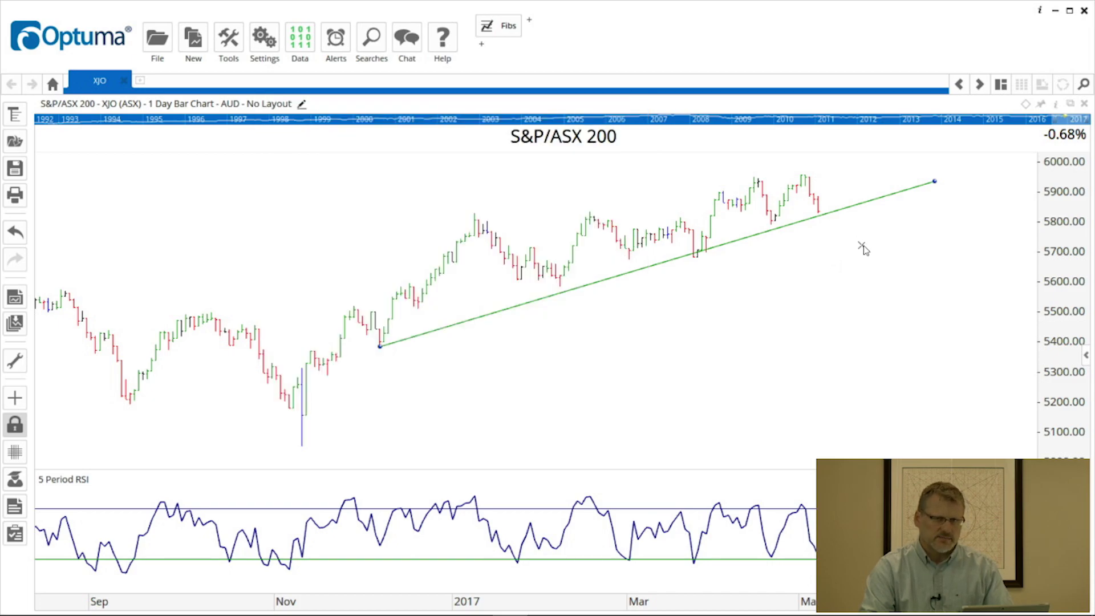
- Draw a falling RSI trend line from the January peak near 85 past May and add a line alert
{"action": "left_click", "coordinate": [863, 249]}
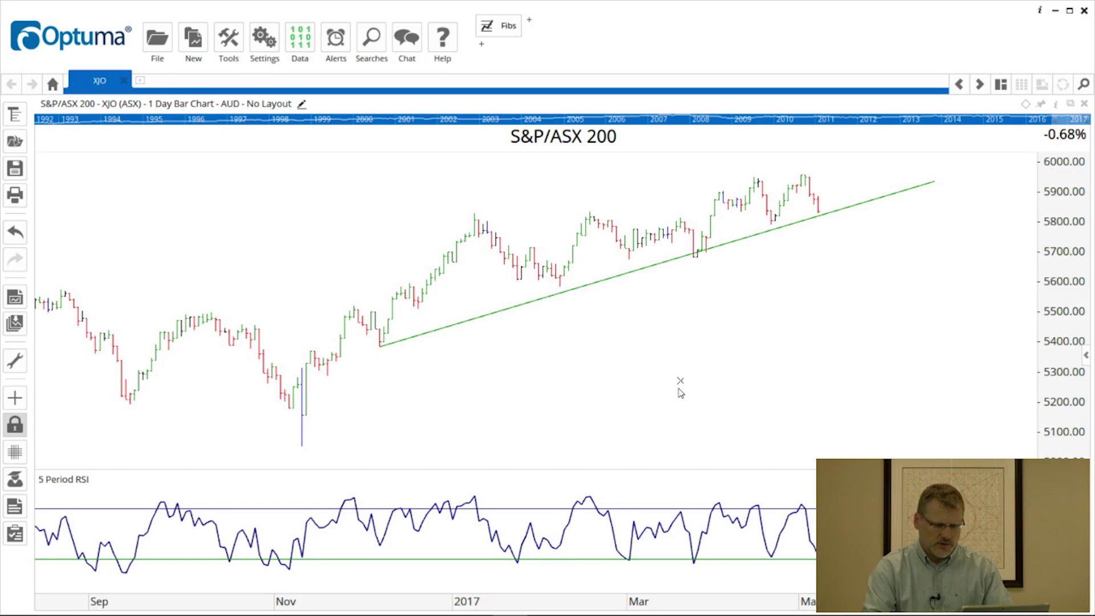
{"action": "left_click", "coordinate": [662, 394]}
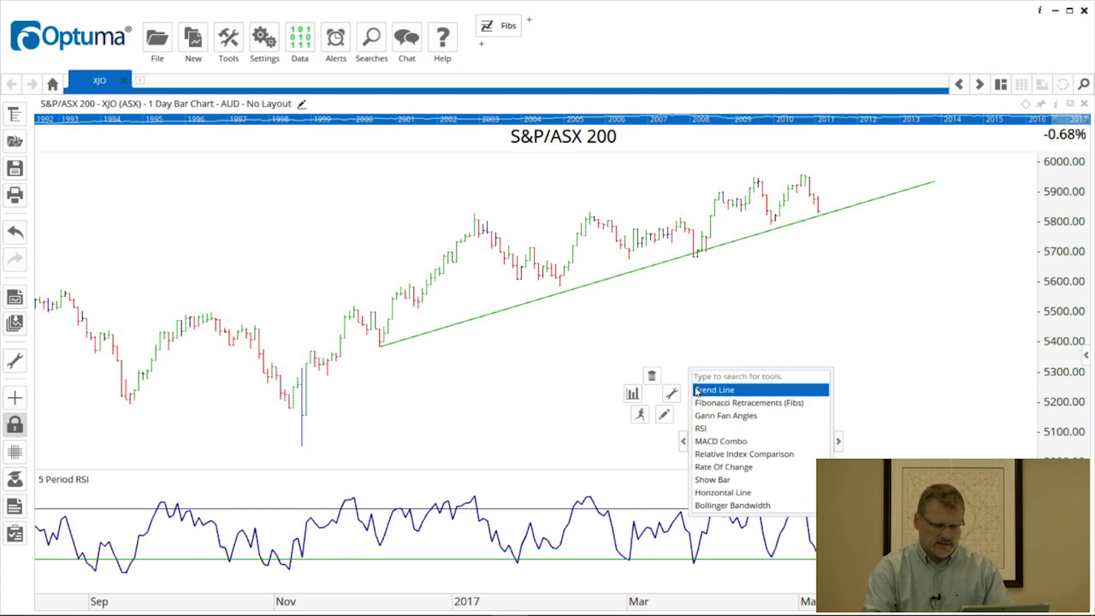
{"action": "left_click", "coordinate": [715, 387]}
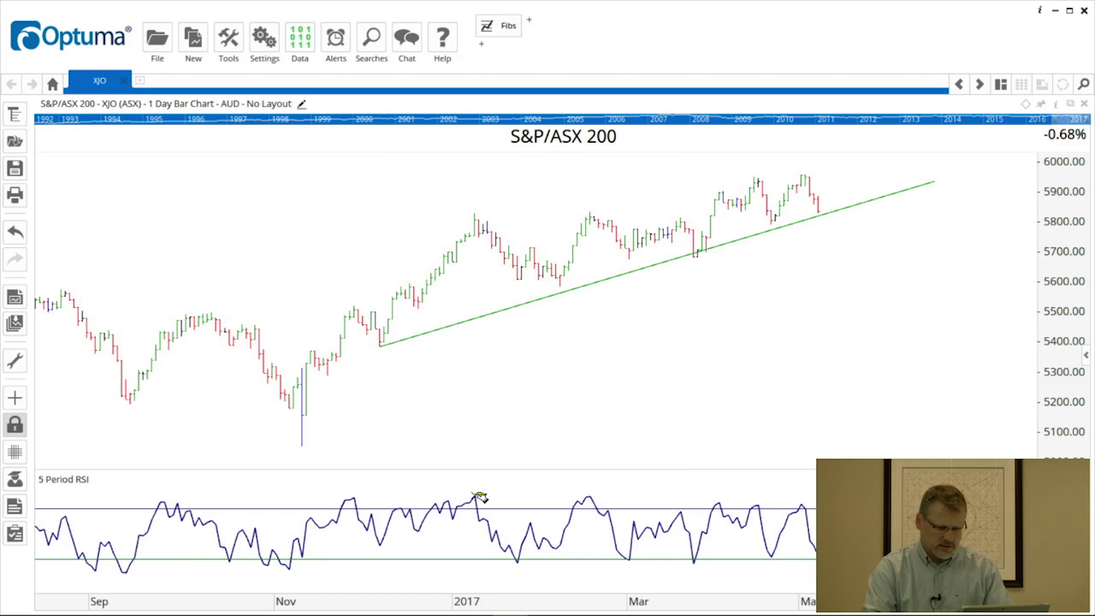
{"action": "left_click", "coordinate": [475, 495]}
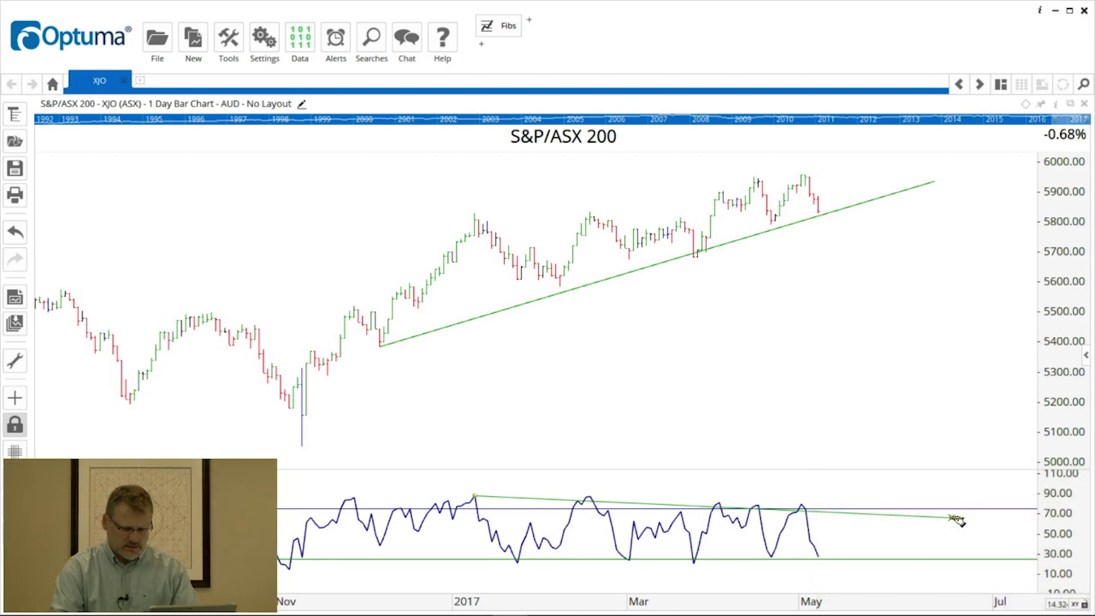
{"action": "left_click", "coordinate": [952, 518]}
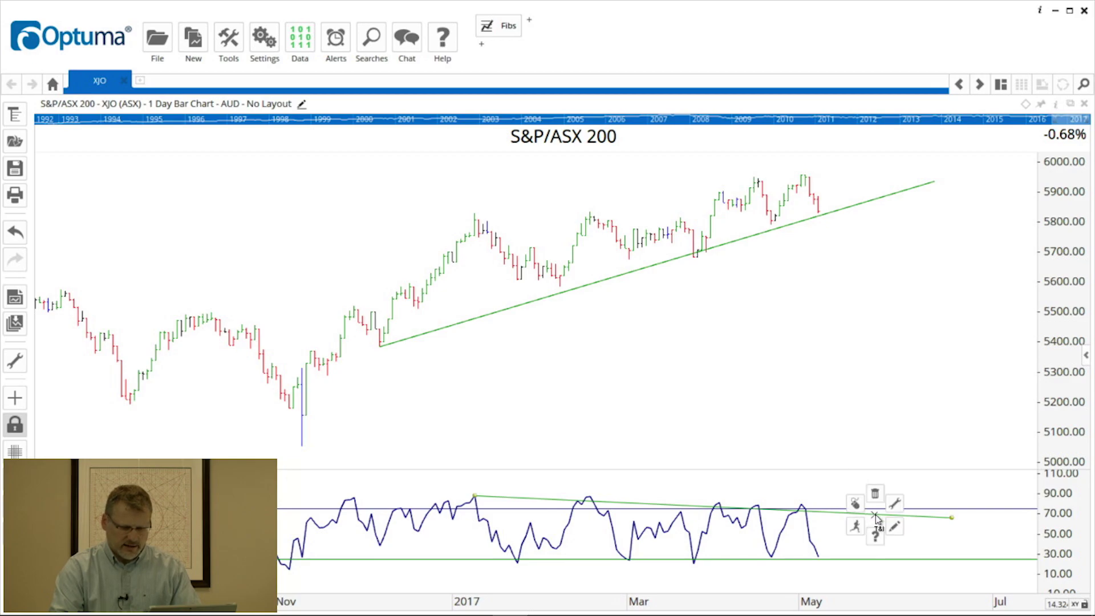
{"action": "left_click", "coordinate": [857, 525]}
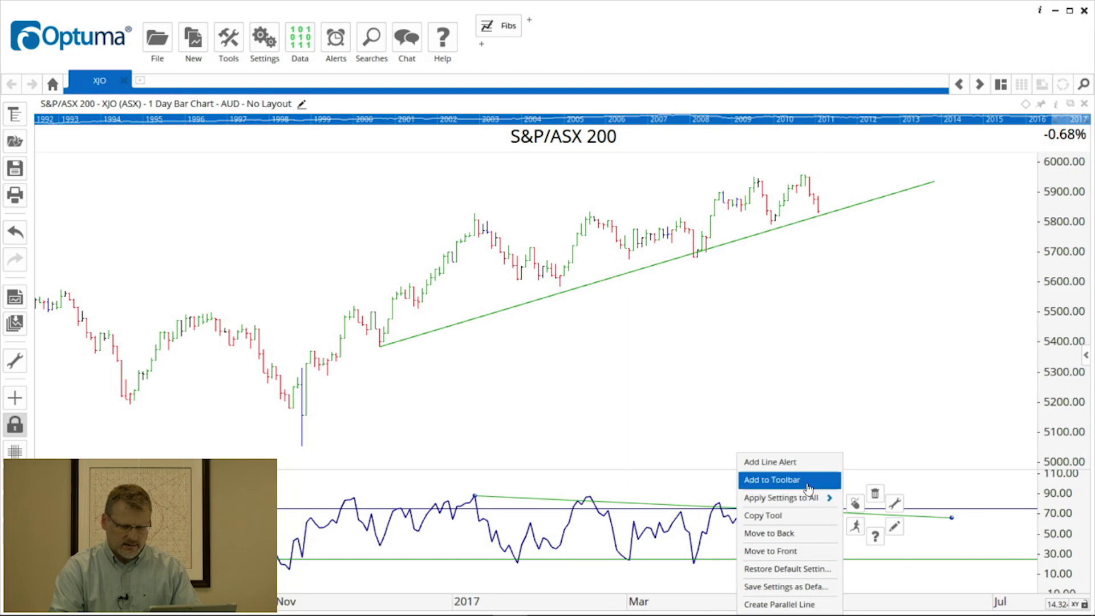
{"action": "left_click", "coordinate": [782, 464]}
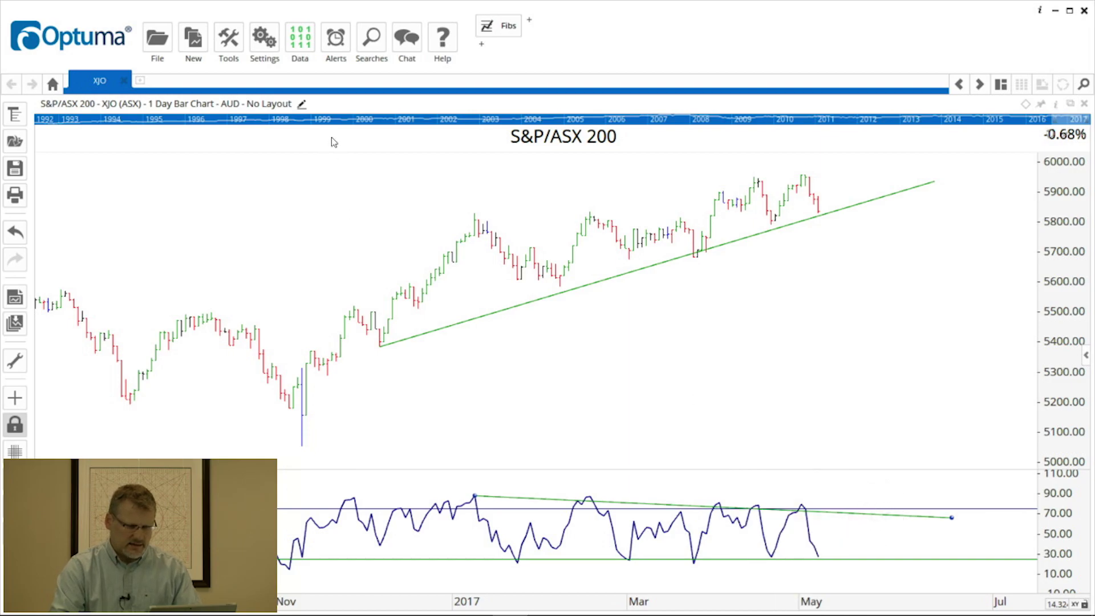
{"action": "left_click", "coordinate": [336, 40]}
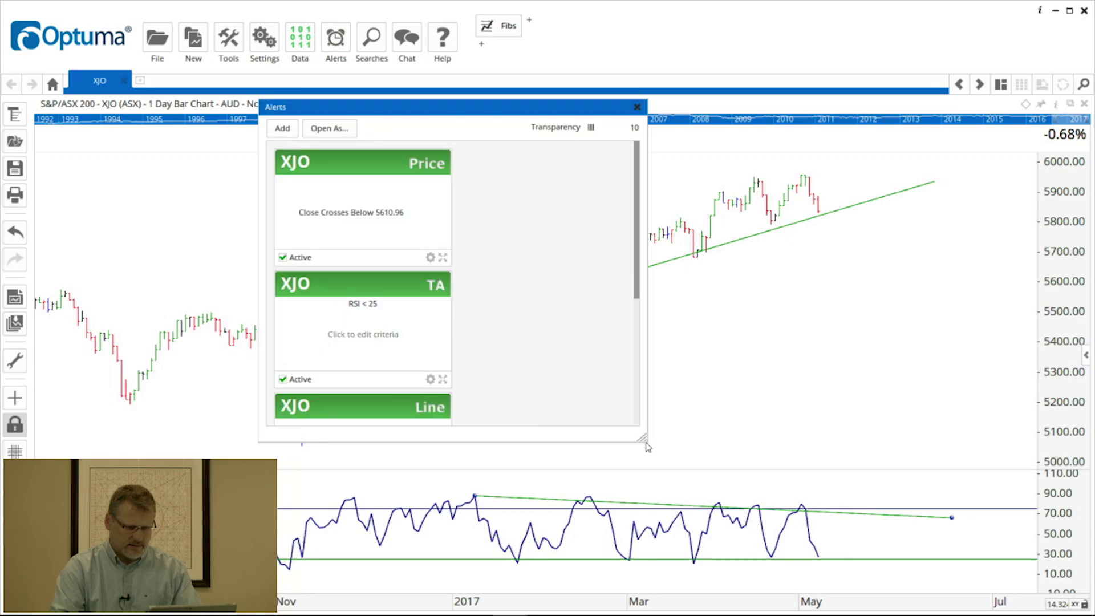
{"action": "left_click_drag", "start_coordinate": [650, 437], "coordinate": [802, 455]}
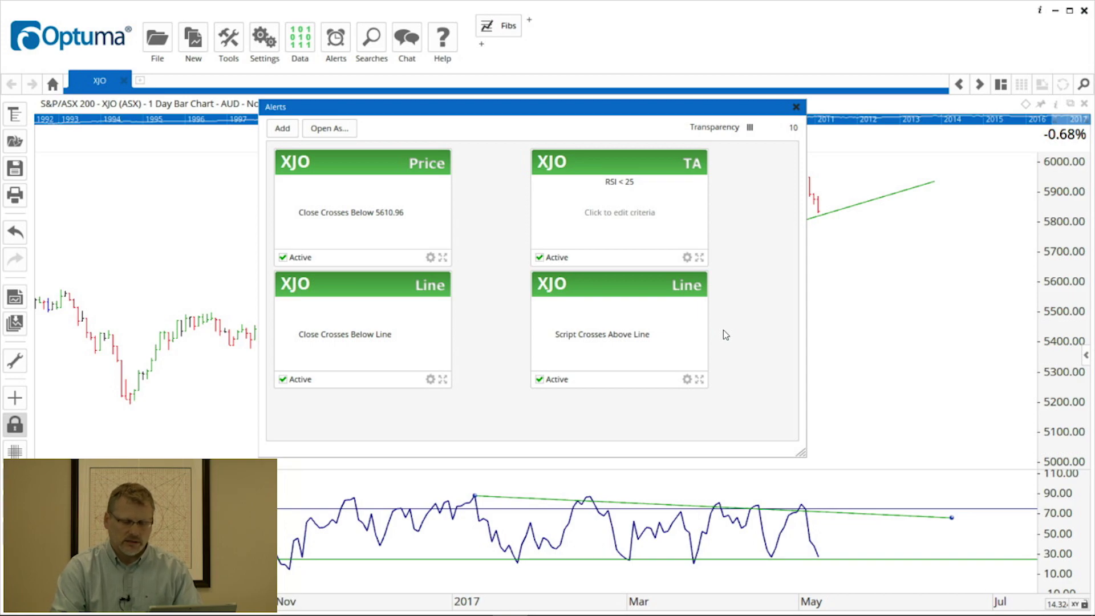
{"action": "key", "text": "Escape"}
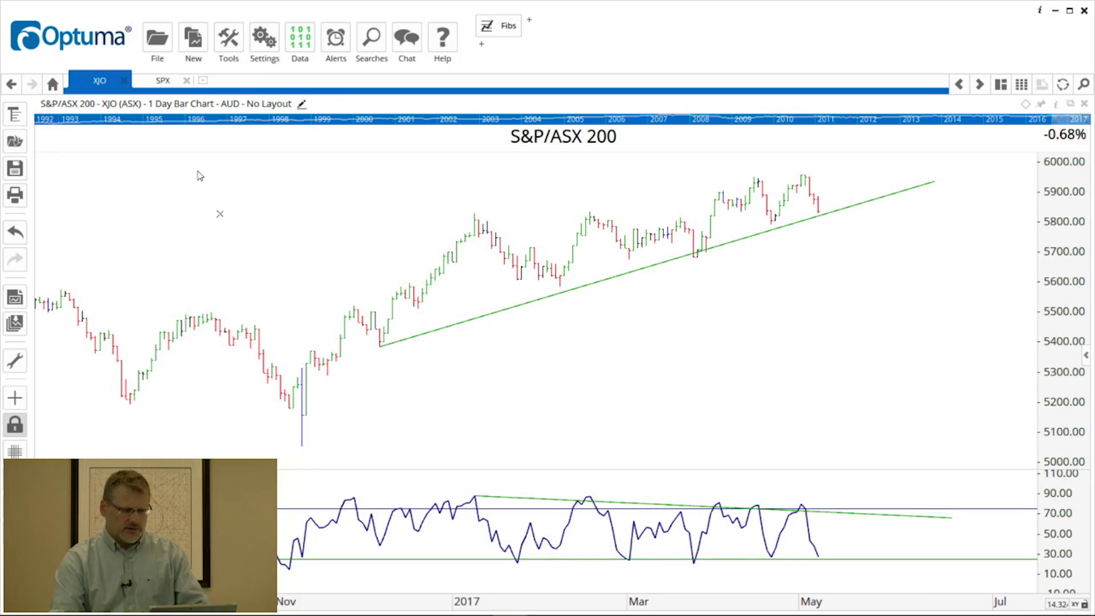
- Switch to the SPX chart and bring up the 90-day cycle line's menu containing Set Time Alert
{"action": "left_click", "coordinate": [159, 83]}
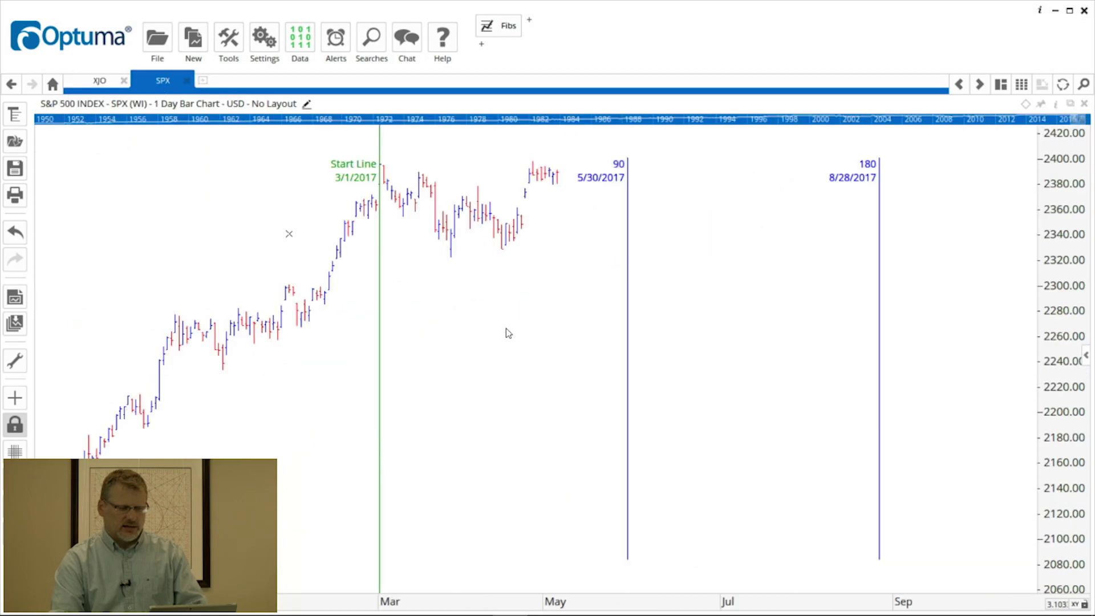
{"action": "left_click", "coordinate": [628, 341]}
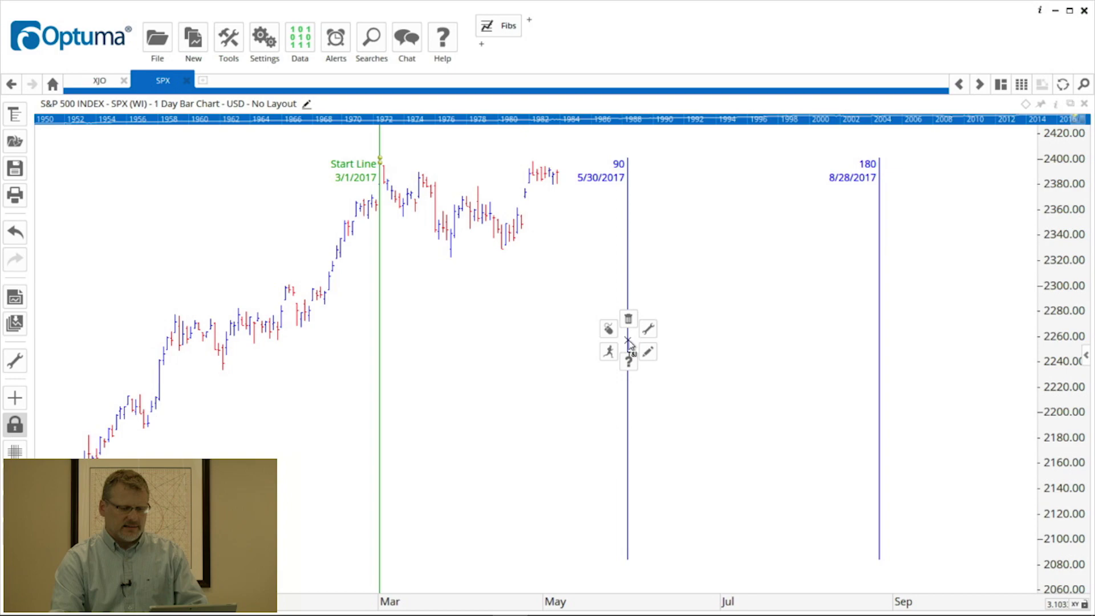
{"action": "left_click", "coordinate": [542, 294]}
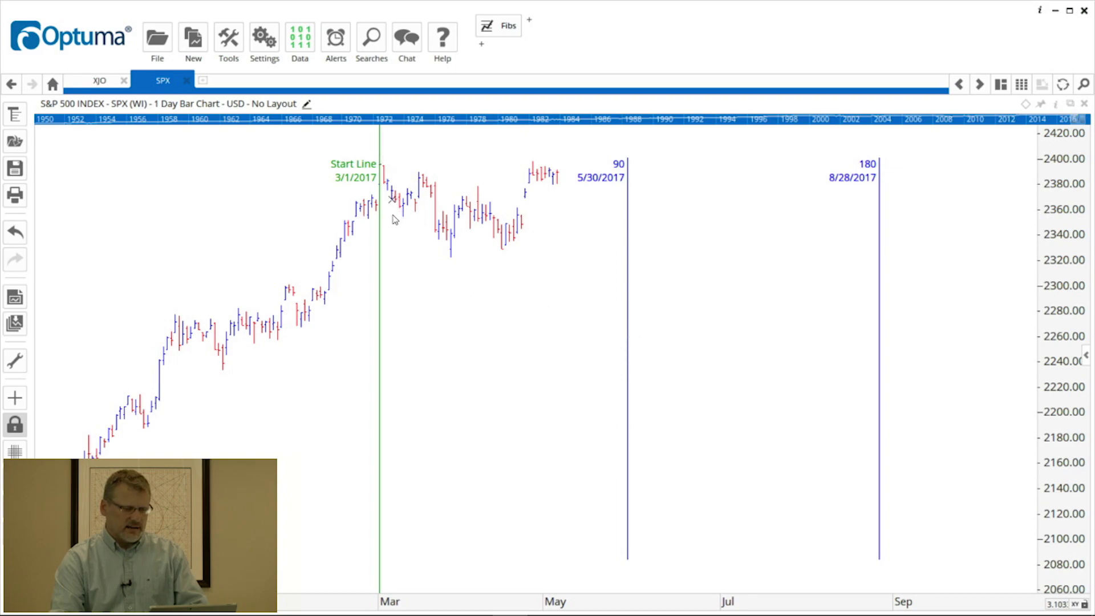
{"action": "left_click", "coordinate": [380, 294]}
{"action": "mouse_move", "coordinate": [497, 328]}
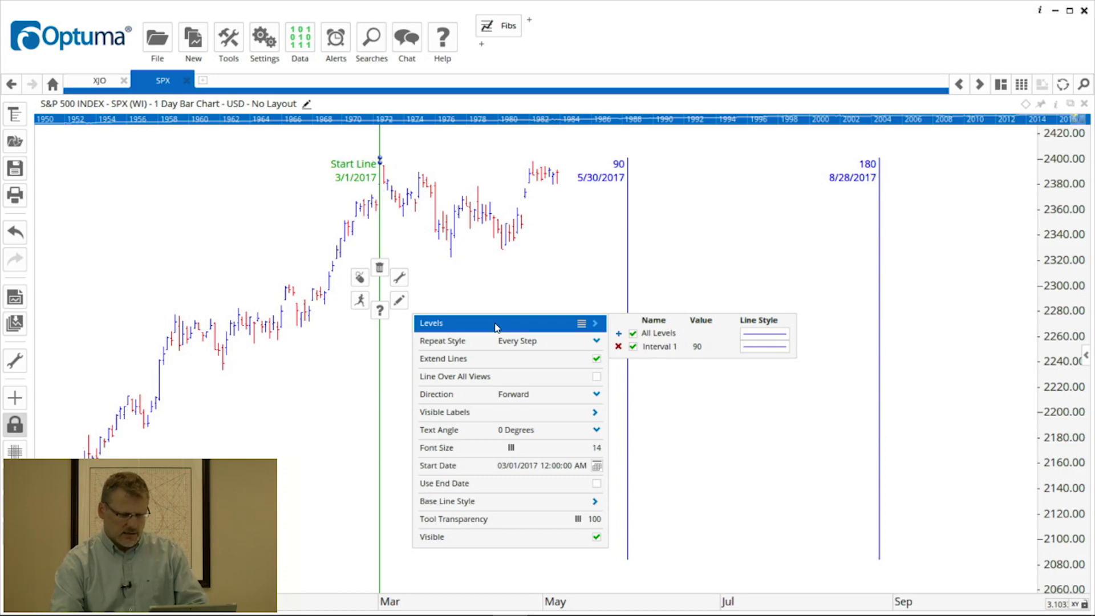
{"action": "left_click", "coordinate": [541, 282]}
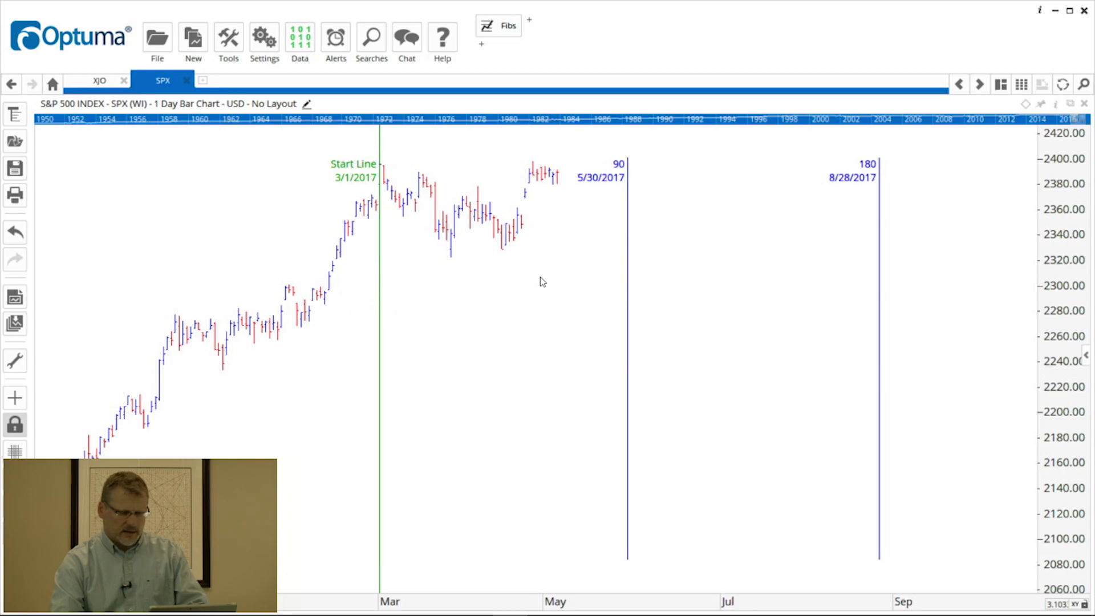
{"action": "left_click", "coordinate": [628, 298]}
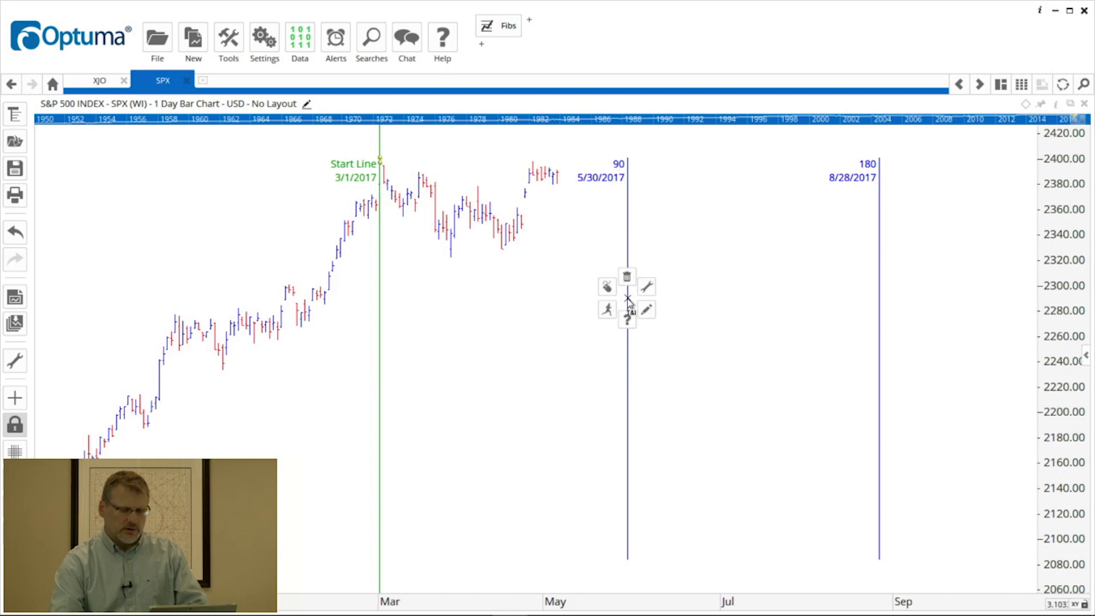
{"action": "left_click", "coordinate": [614, 308]}
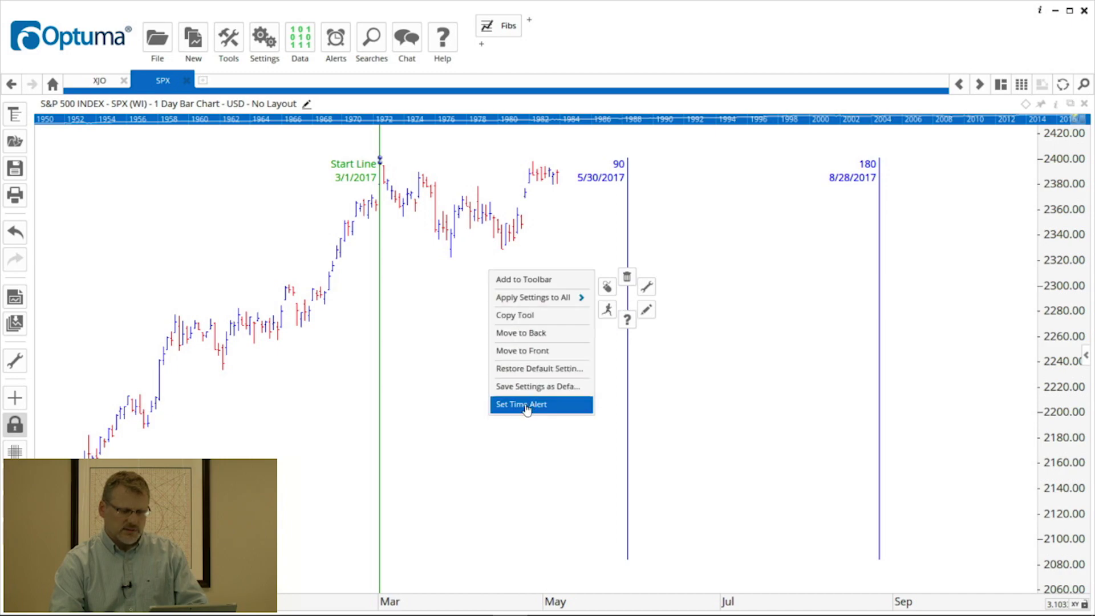
- Set a 5/30/2017 time alert with reminder '90 days from hi', then delete the time-cycle lines
{"action": "left_click", "coordinate": [526, 406]}
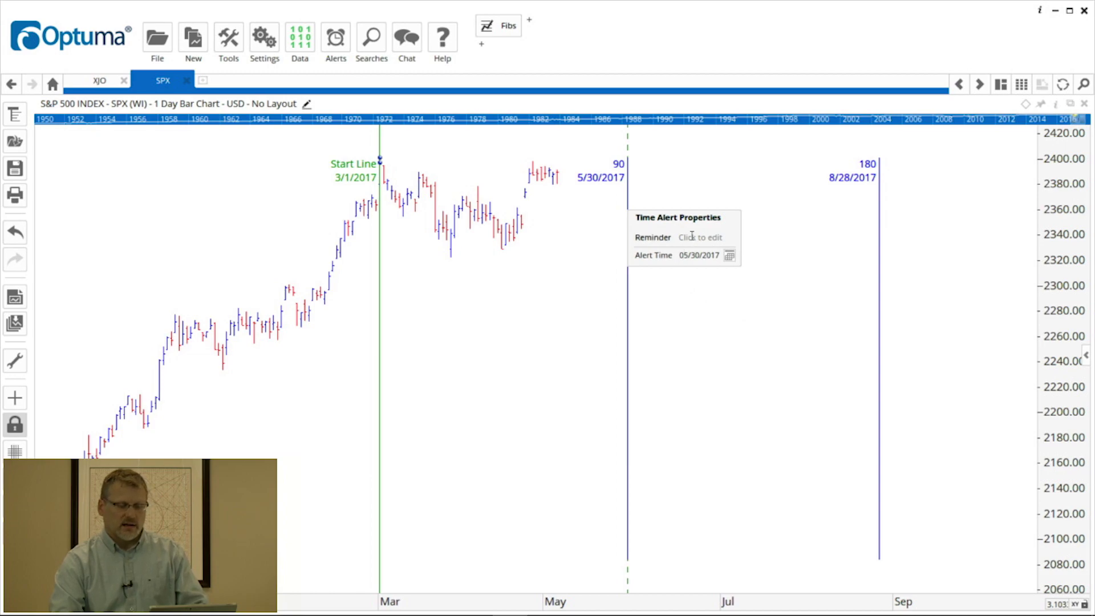
{"action": "left_click", "coordinate": [692, 238]}
{"action": "type", "text": "90"}
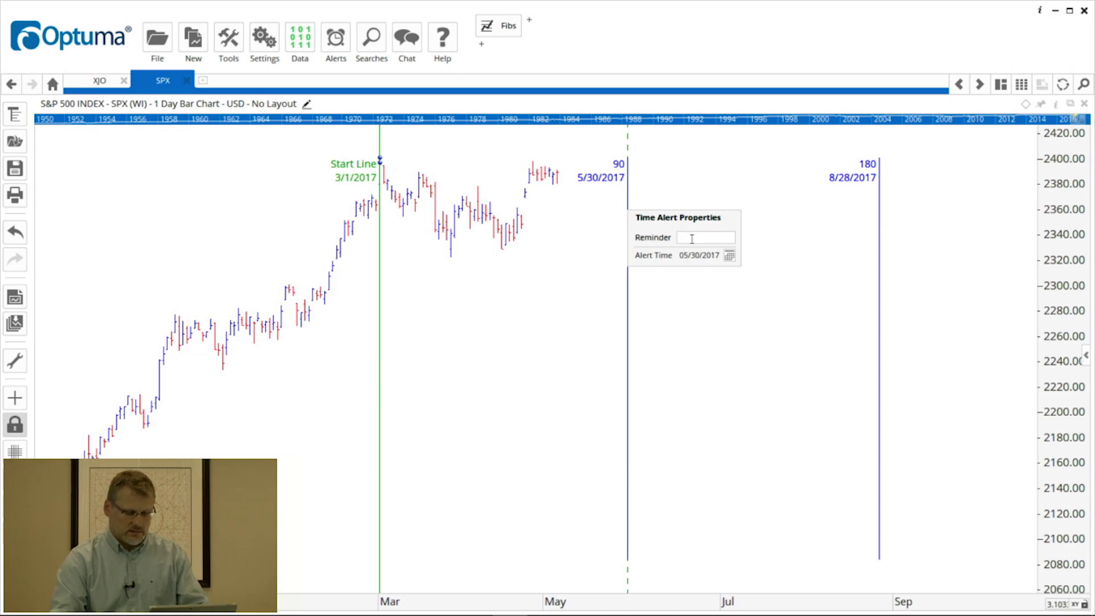
{"action": "type", "text": " days from hi"}
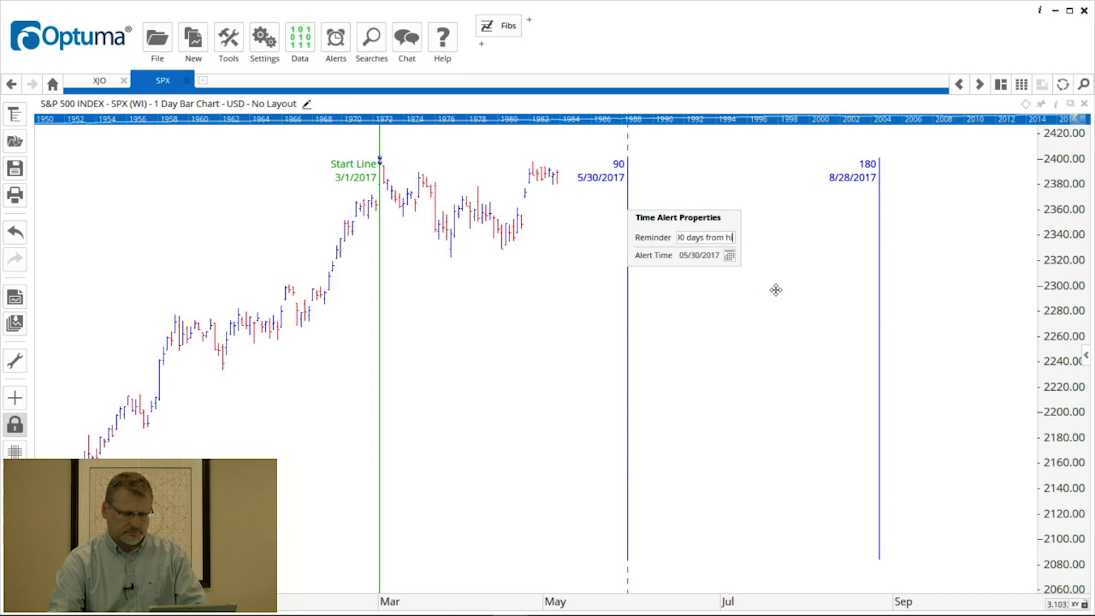
{"action": "left_click", "coordinate": [771, 294]}
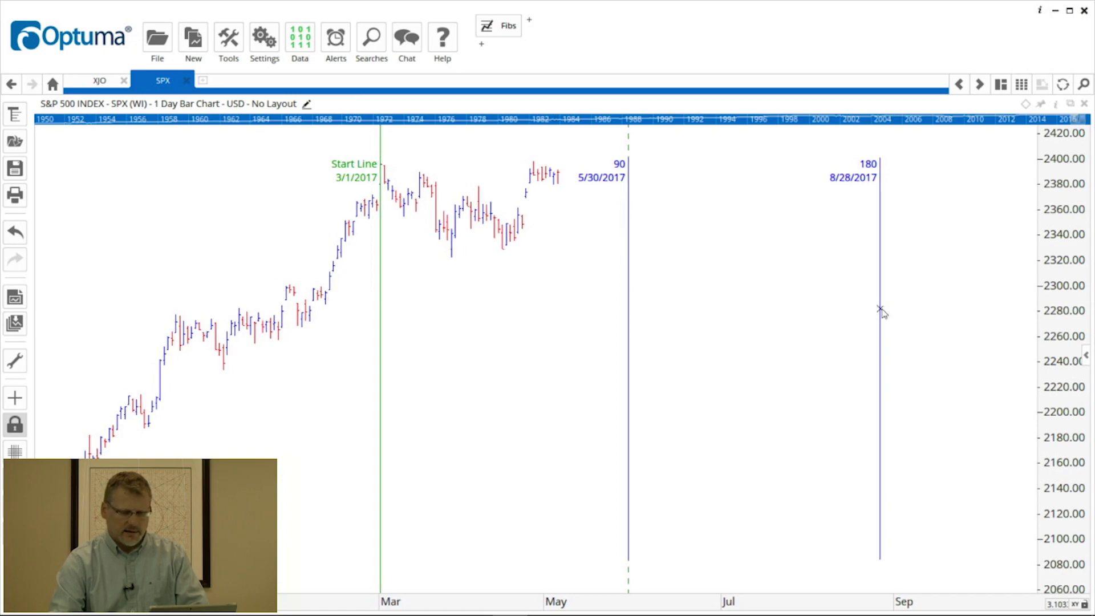
{"action": "mouse_move", "coordinate": [882, 311]}
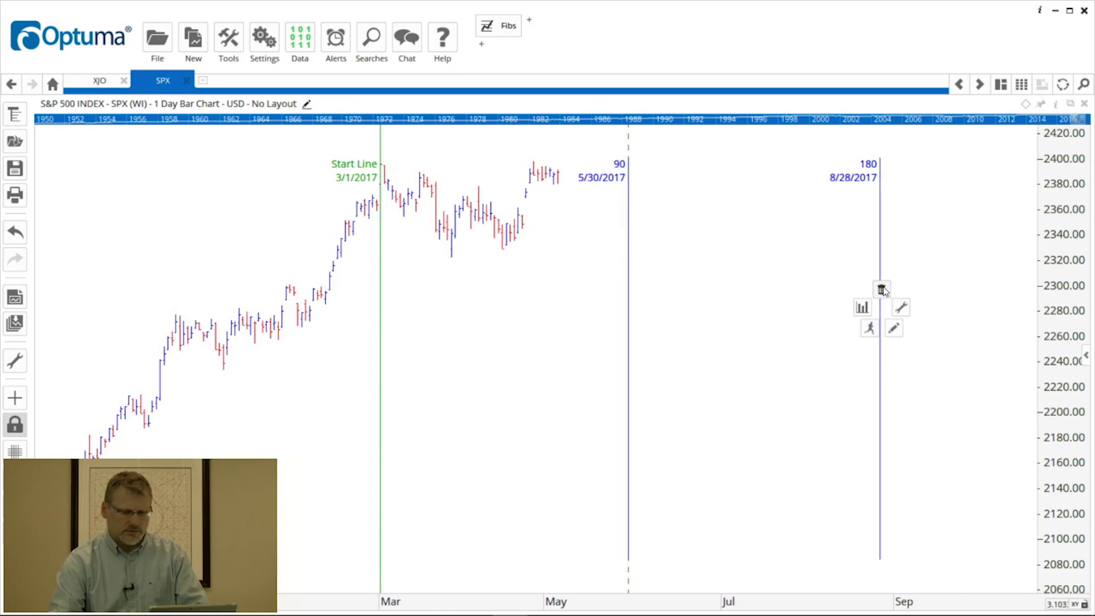
{"action": "left_click", "coordinate": [882, 289]}
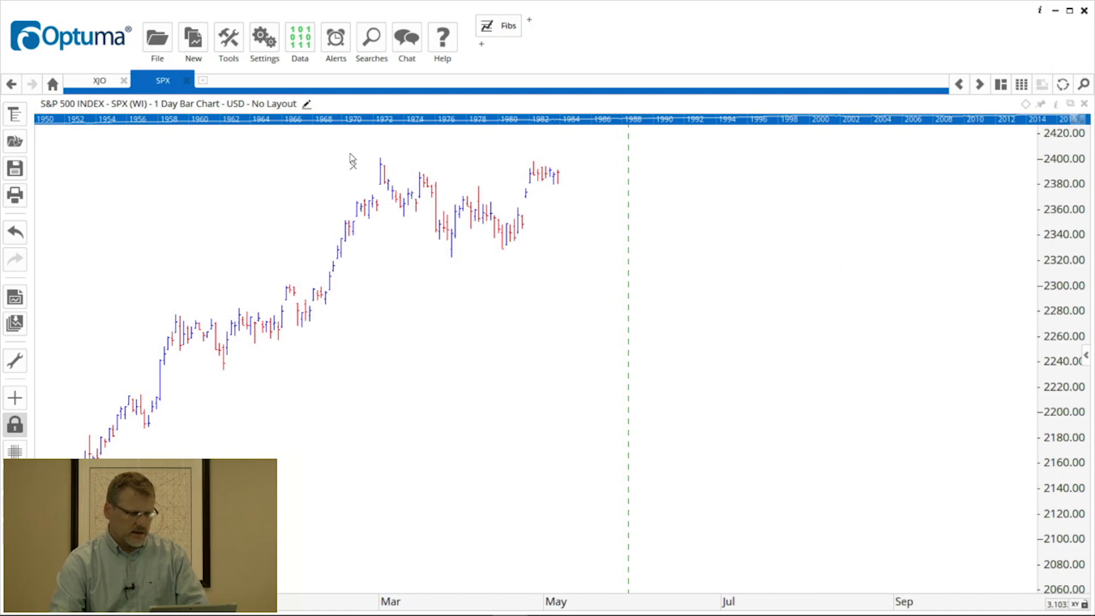
{"action": "left_click", "coordinate": [335, 39]}
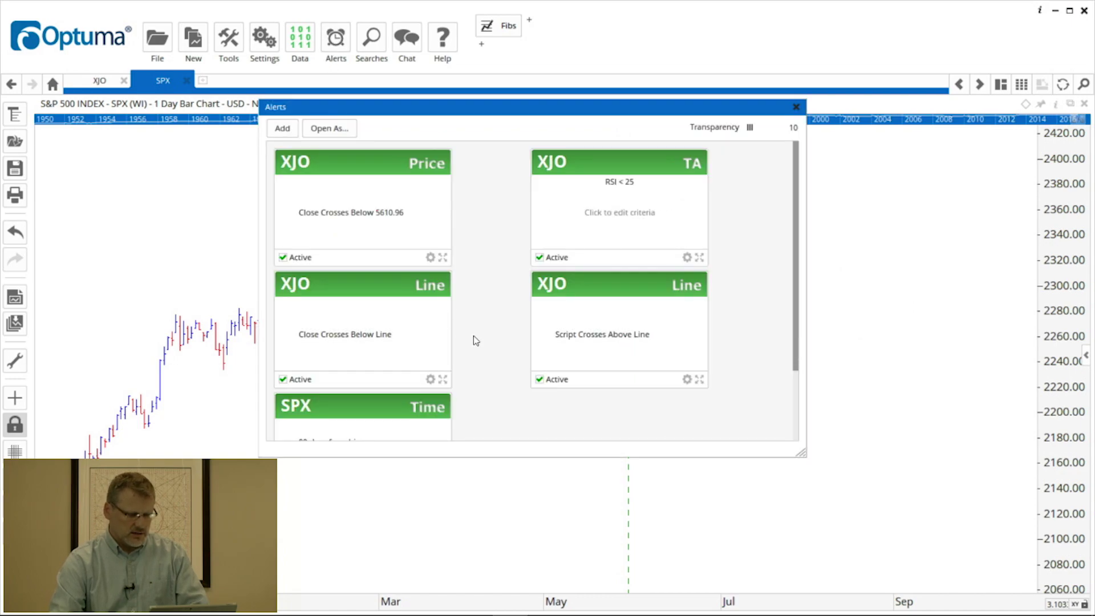
{"action": "scroll", "coordinate": [476, 341], "scroll_direction": "down", "scroll_amount": 3}
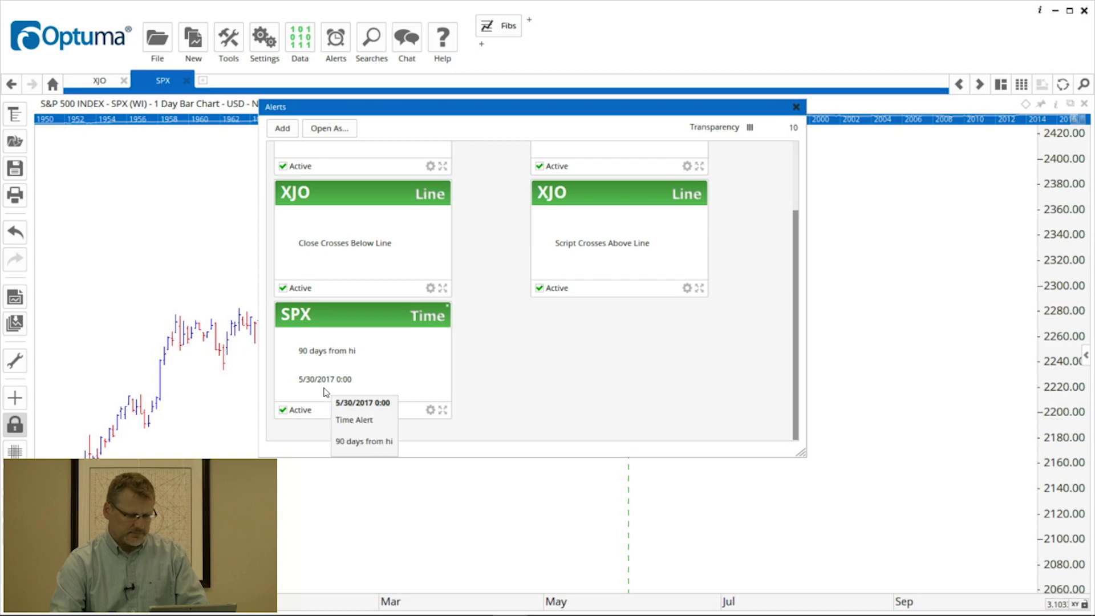
{"action": "key", "text": "Escape"}
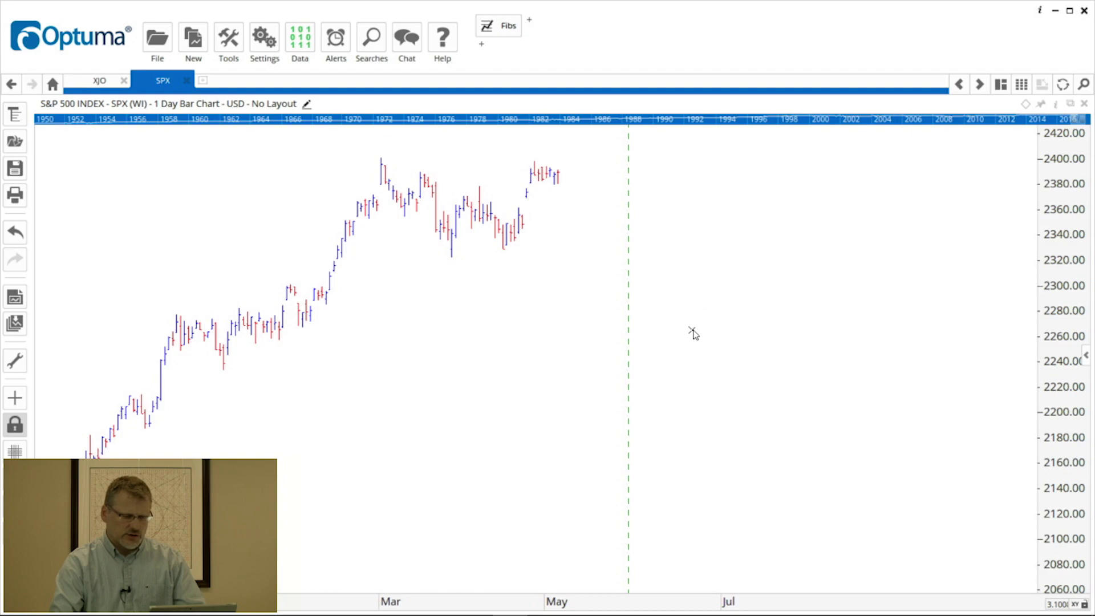
- Change the SPX time alert date to 05/01/2017 in the Alerts manager and save it
{"action": "left_click", "coordinate": [336, 40]}
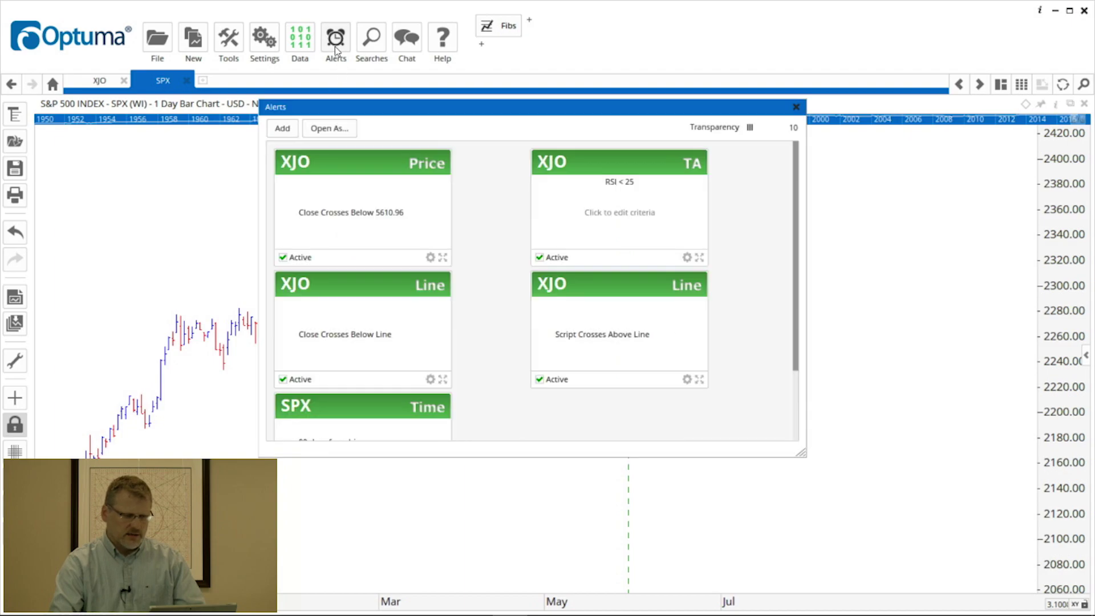
{"action": "scroll", "coordinate": [480, 370], "scroll_direction": "down", "scroll_amount": 3}
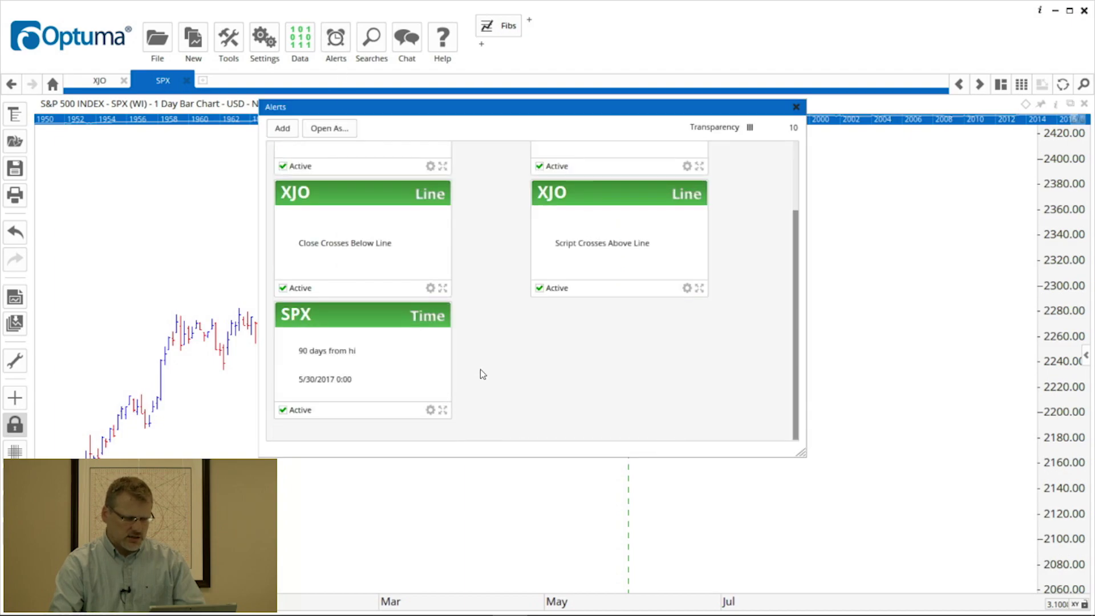
{"action": "left_click", "coordinate": [430, 409]}
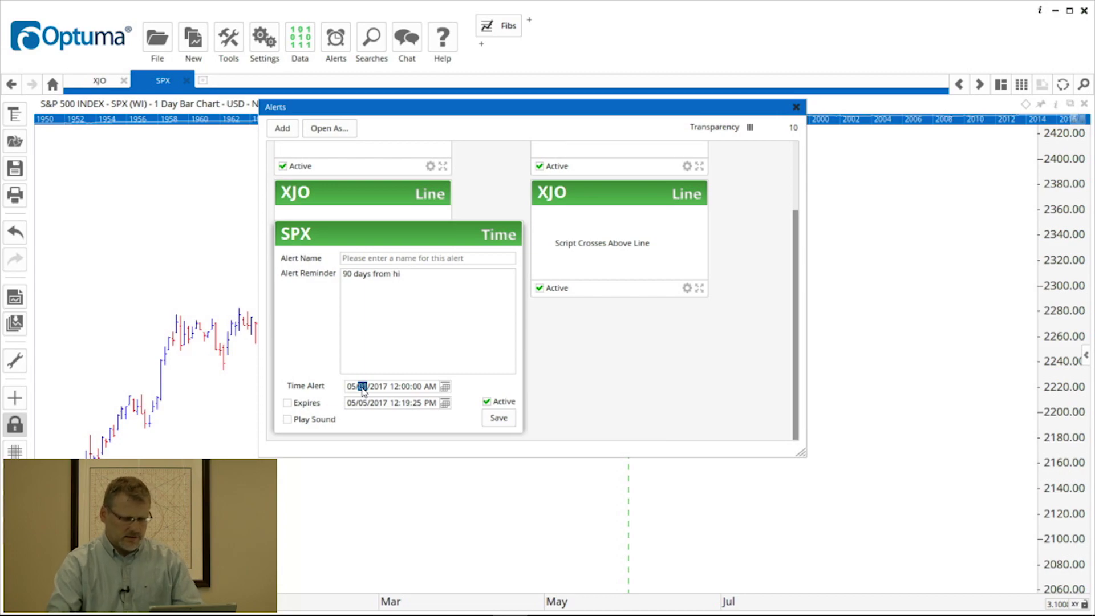
{"action": "left_click", "coordinate": [504, 423]}
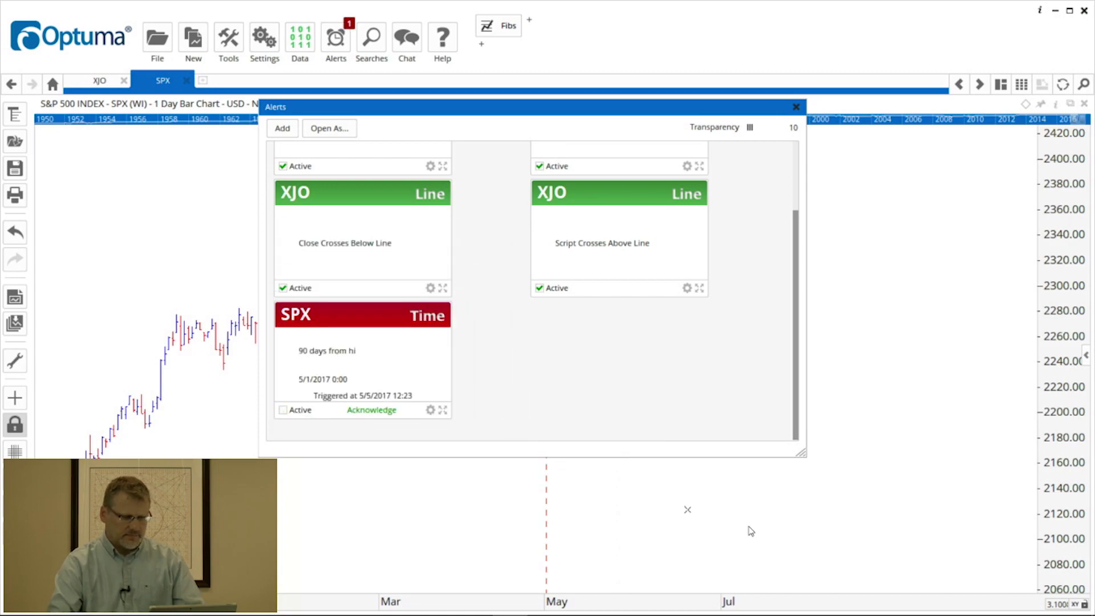
{"action": "mouse_move", "coordinate": [513, 111]}
{"action": "left_mouse_down"}
{"action": "mouse_move", "coordinate": [444, 204]}
{"action": "mouse_move", "coordinate": [330, 249]}
{"action": "mouse_move", "coordinate": [360, 197]}
{"action": "left_mouse_up"}
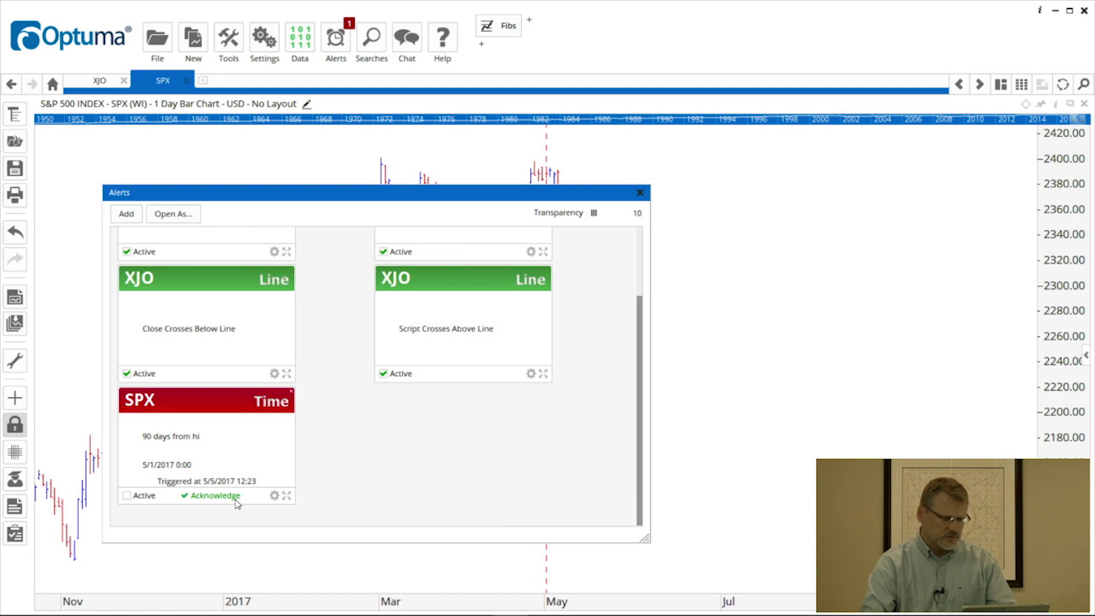
- Acknowledge the red triggered SPX Time alert card so it turns grey
{"action": "left_click", "coordinate": [212, 498]}
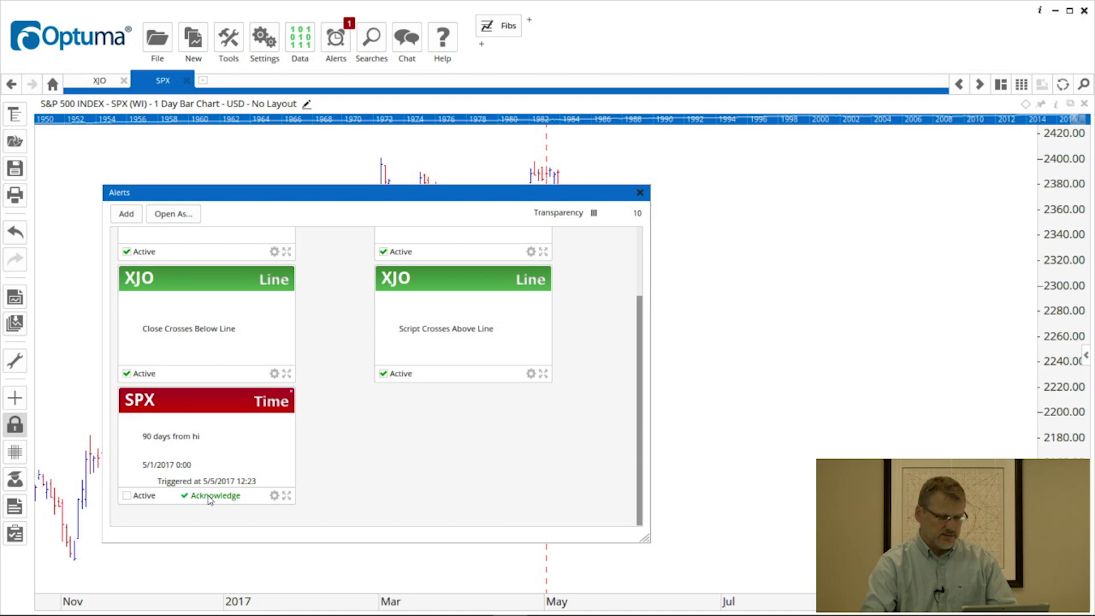
{"action": "left_click", "coordinate": [210, 498]}
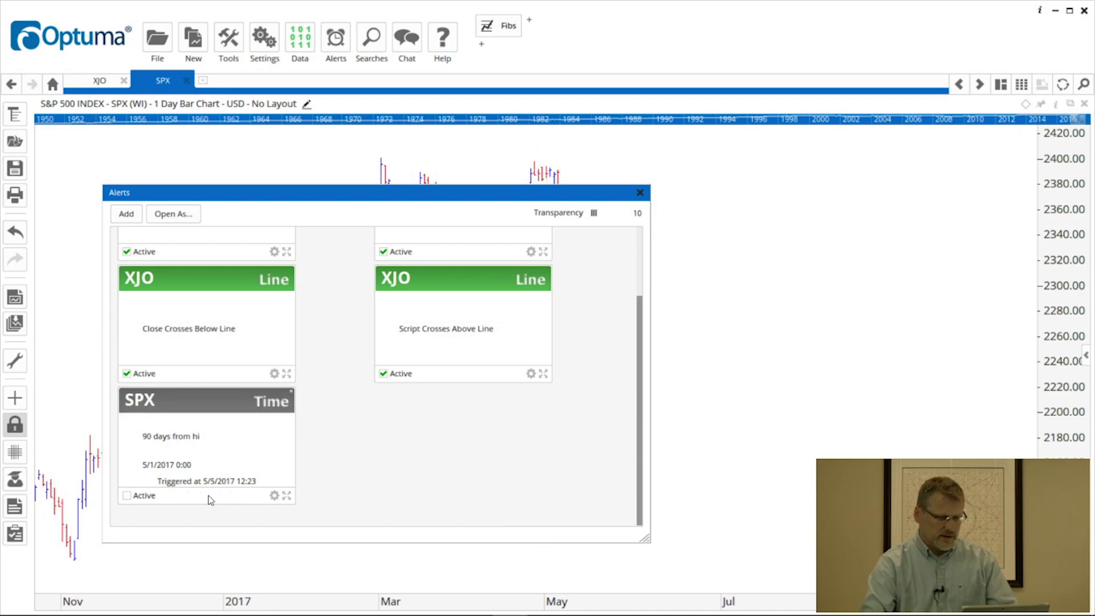